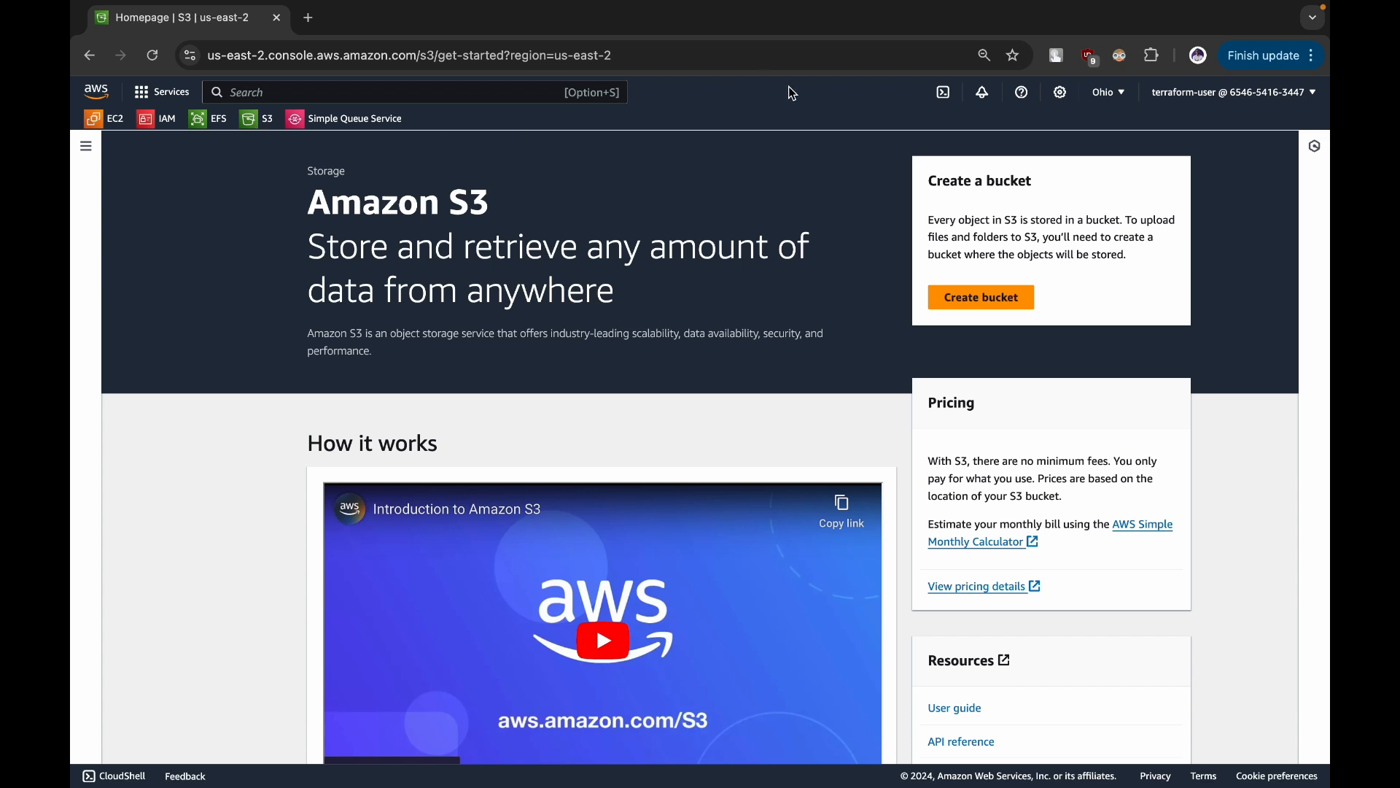
- Start a new S3 bucket in the US East (Ohio) region, naming it with the owner's name prefix followed by "-eventv1"
click(1107, 93)
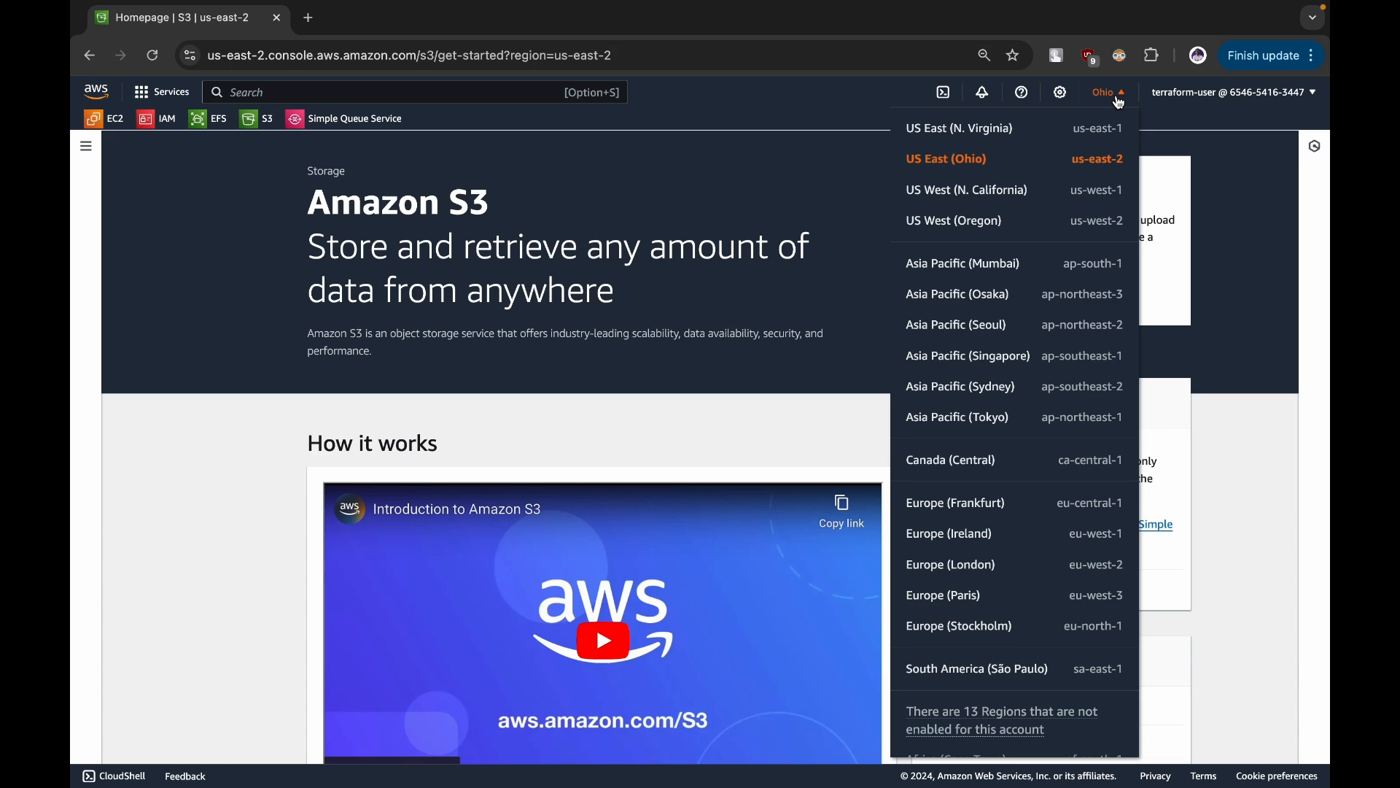
click(790, 187)
click(993, 289)
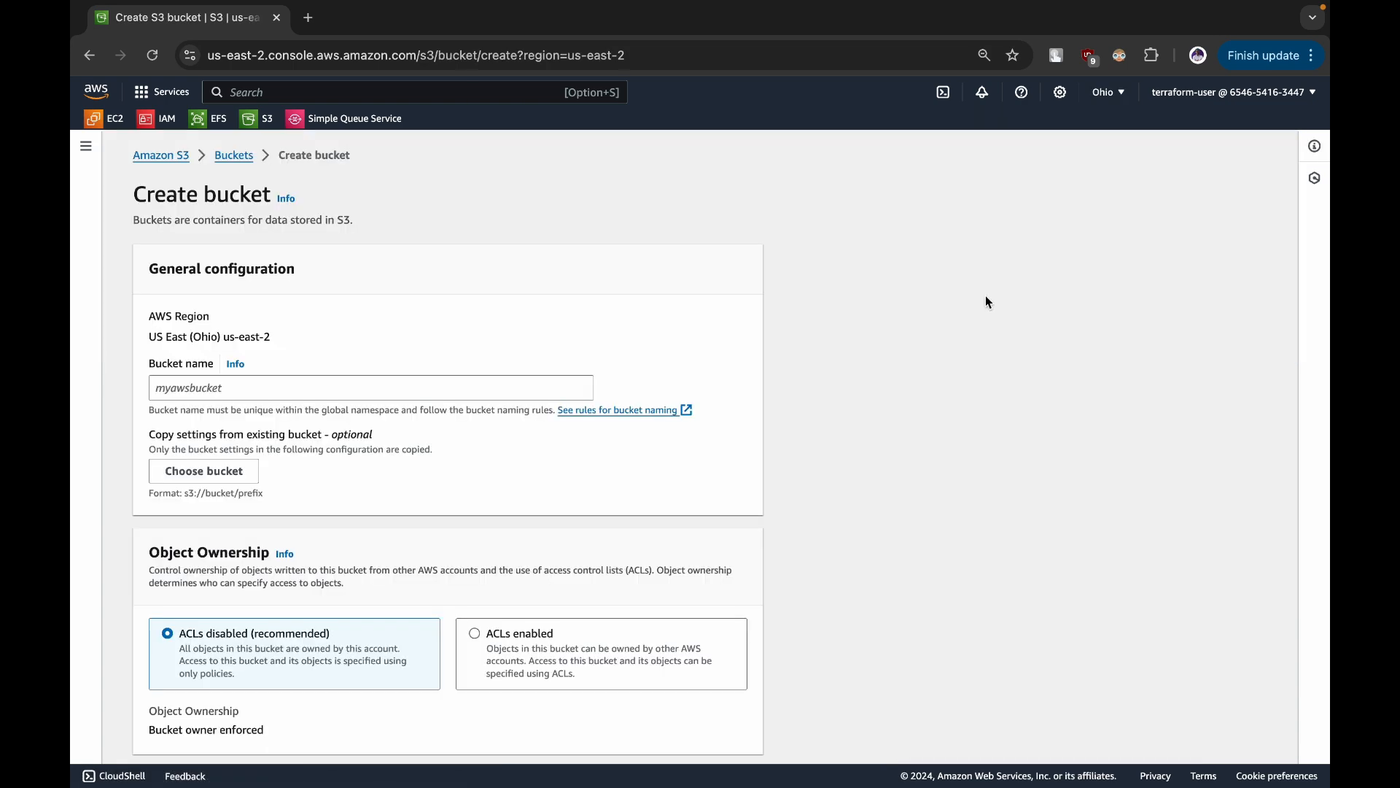
click(188, 396)
text(theshubham-action)
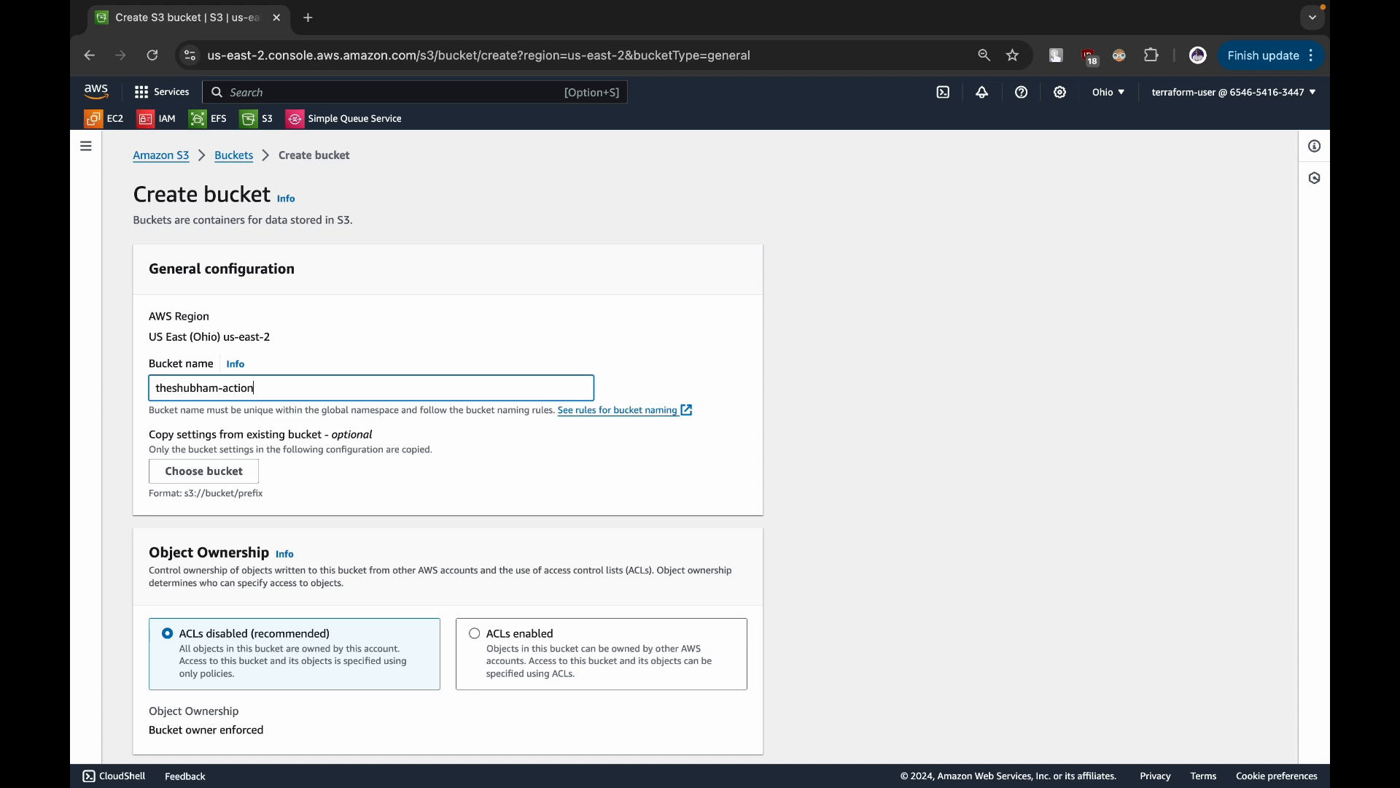
key(BackSpace)
key(BackSpace)
key(BackSpace)
text(eventv1)
- Create the eventv1 bucket with versioning disabled and default SSE-S3 encryption
scroll(188, 398, down, 1)
scroll(187, 399, down, 12)
scroll(188, 399, up, 3)
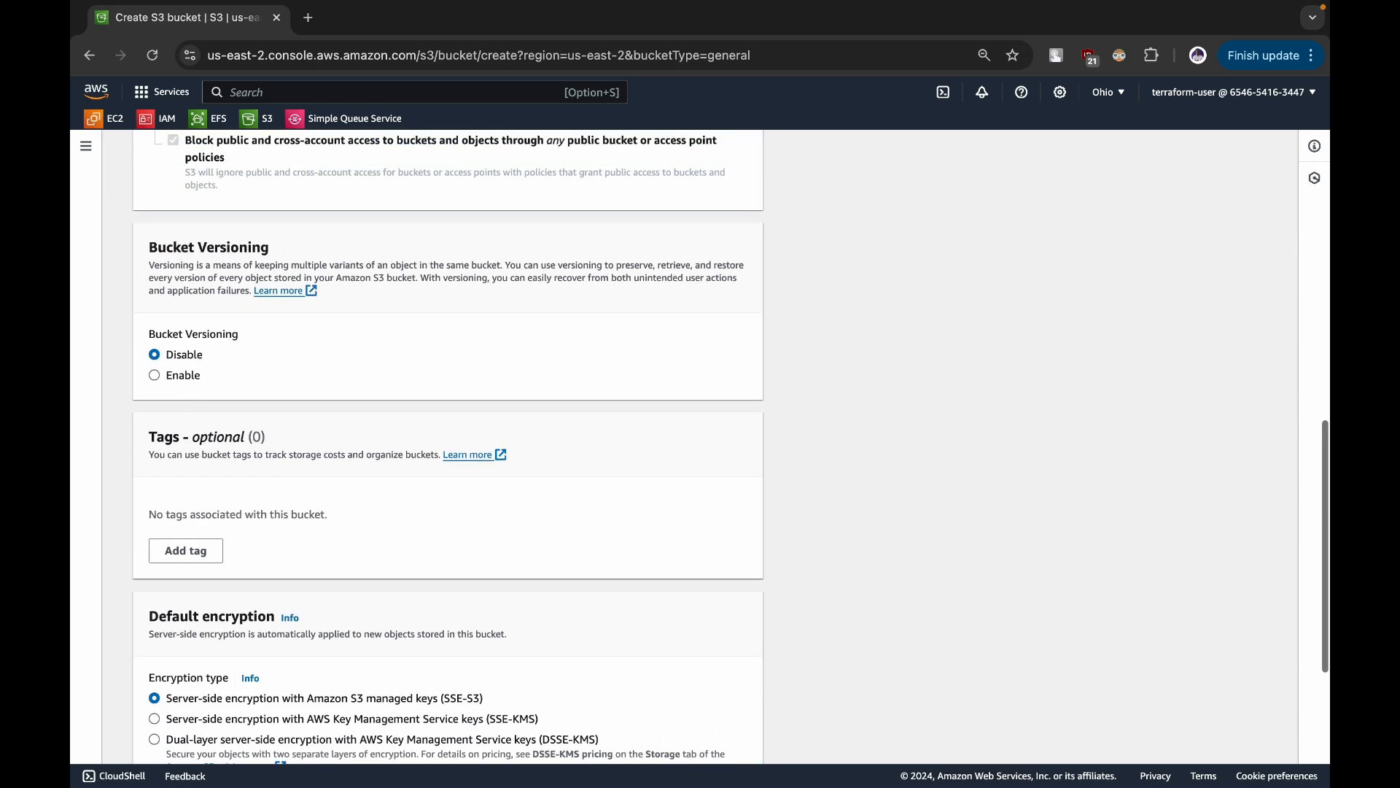
scroll(186, 396, down, 4)
click(712, 736)
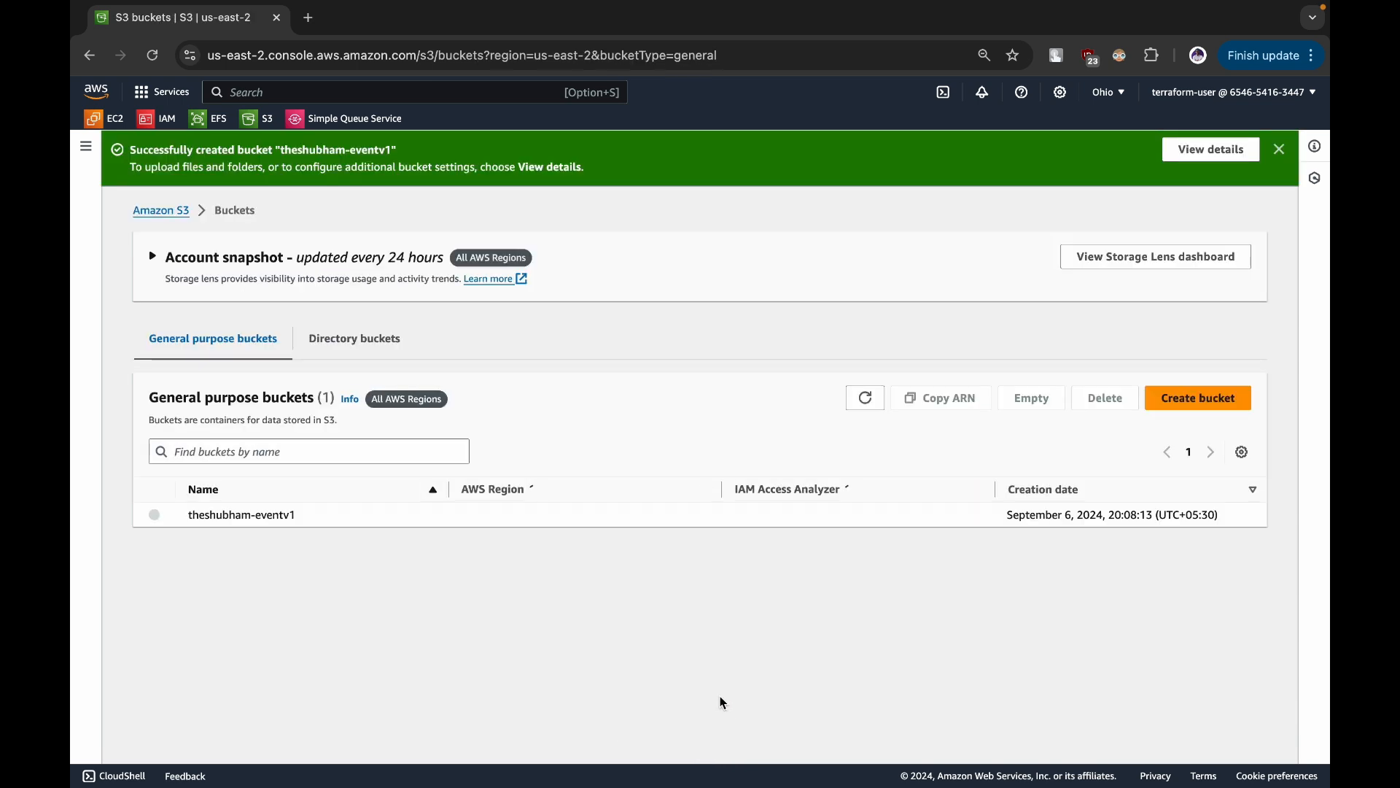
- Create a second bucket with default settings, naming it with the owner's name prefix followed by "-logsv1"
click(1205, 397)
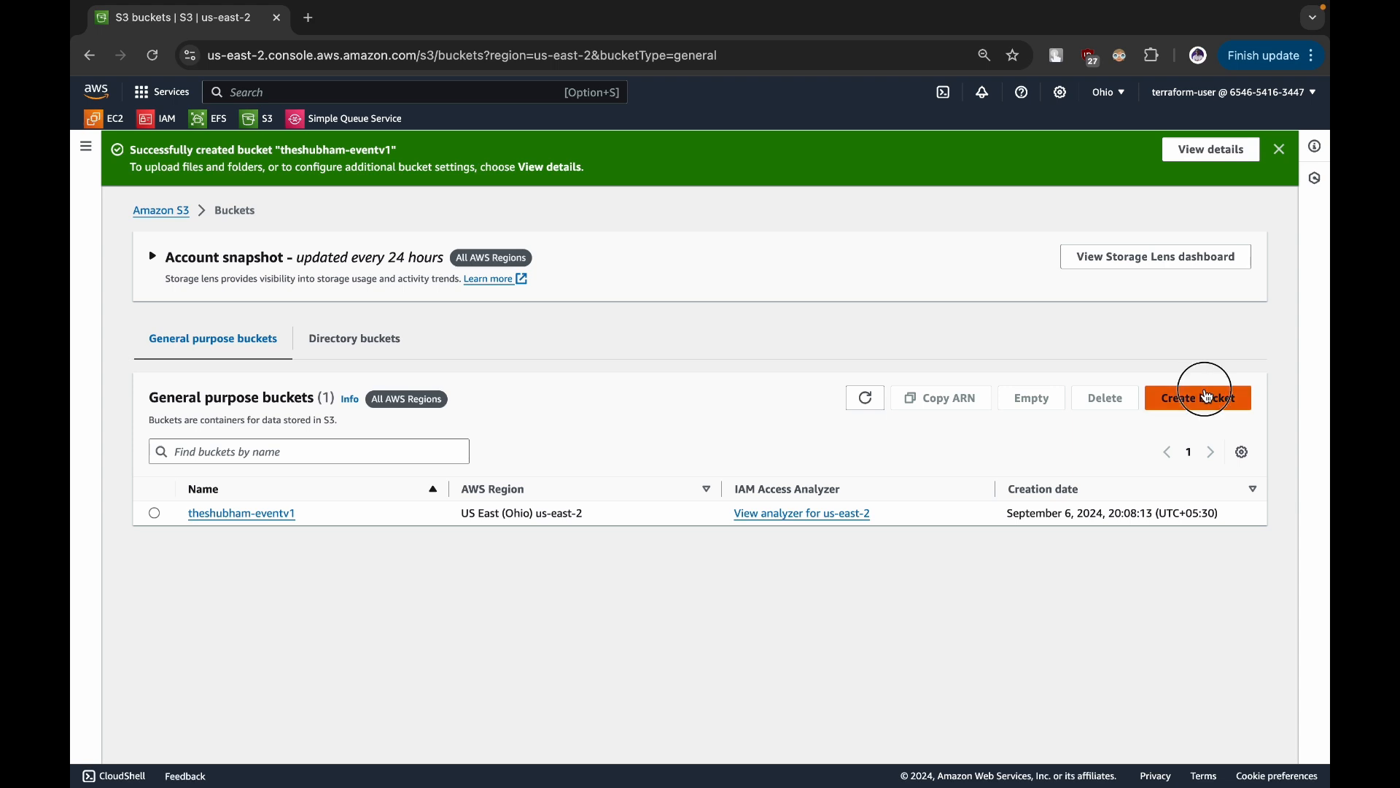
click(265, 385)
text(theshubham-logsv1)
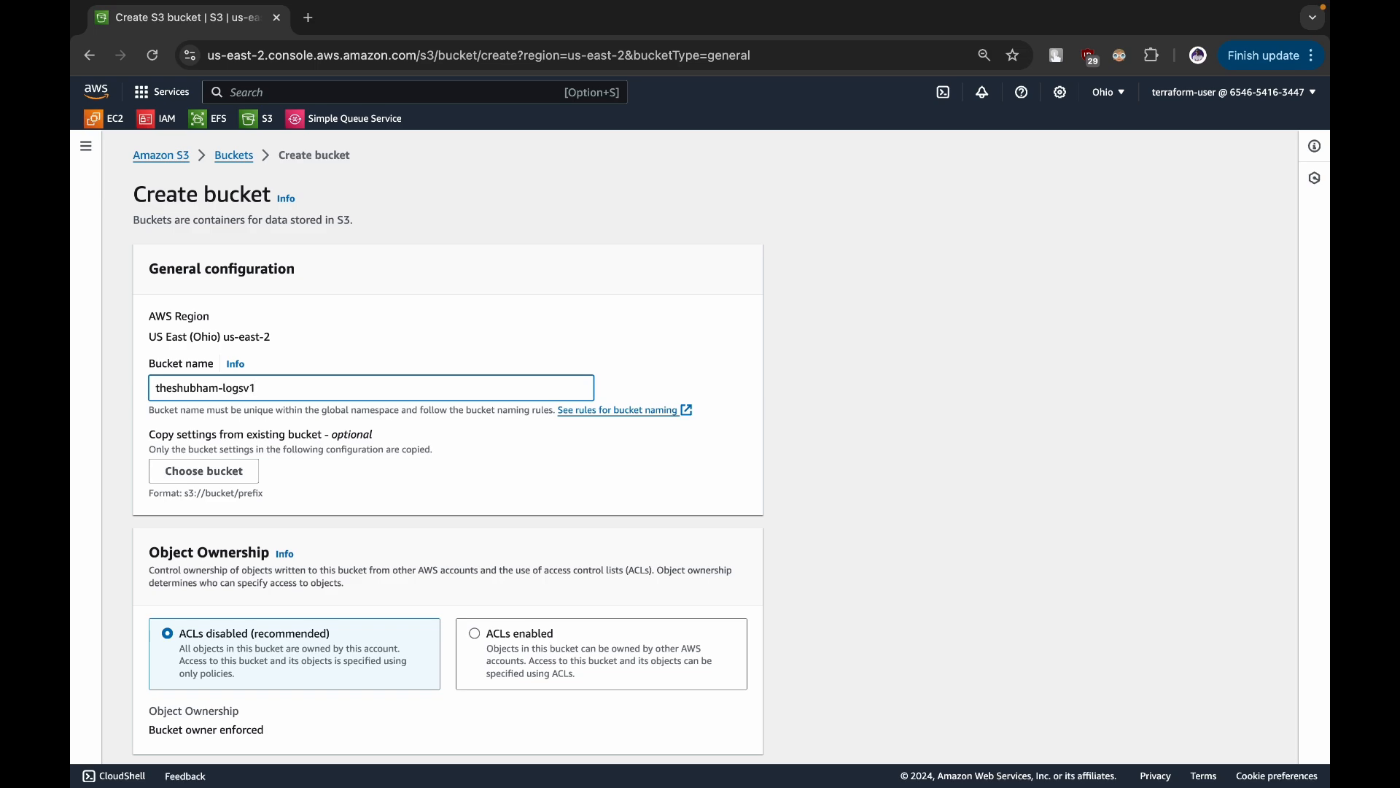
scroll(405, 694, down, 15)
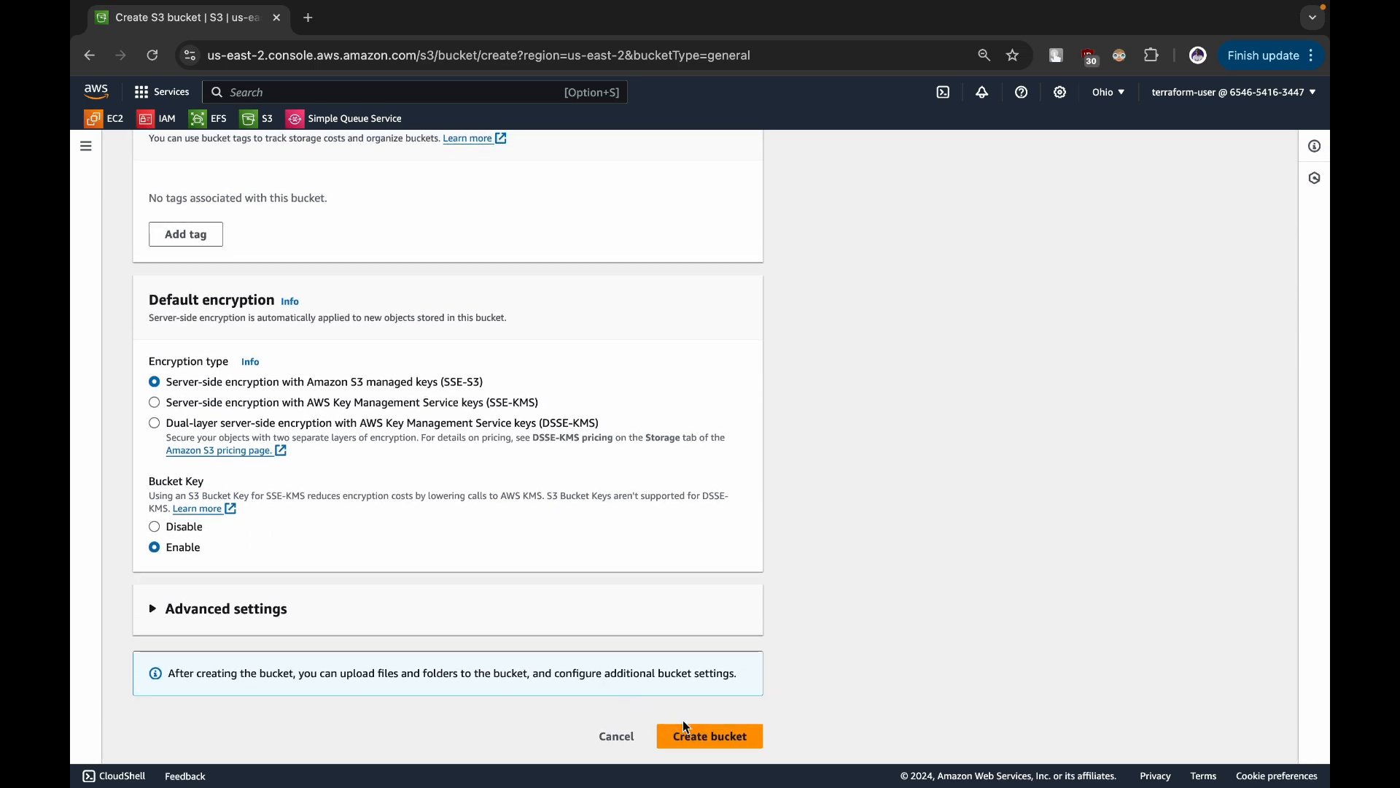
click(698, 736)
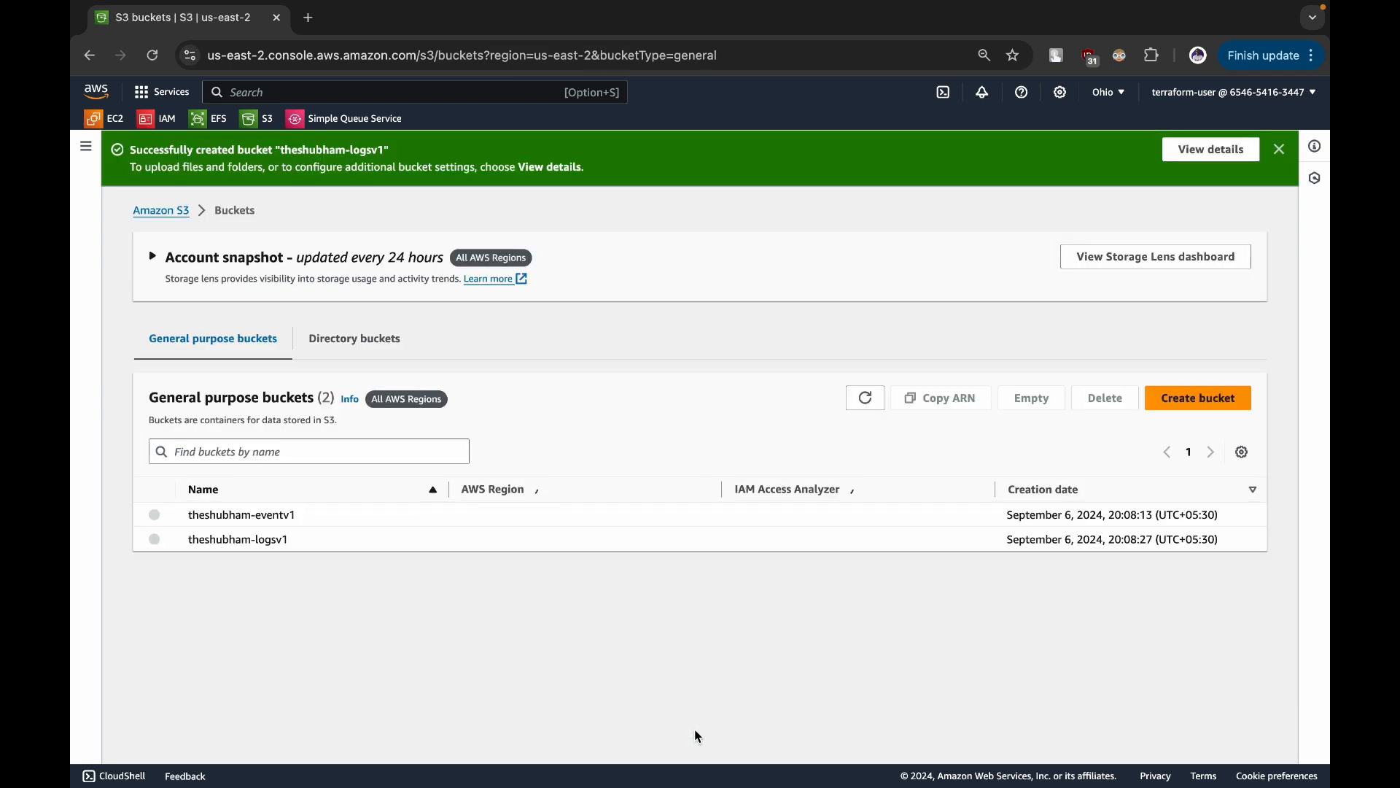
- Check the console's current region and compare the regions of both buckets, sorting the bucket list by AWS Region
click(1121, 91)
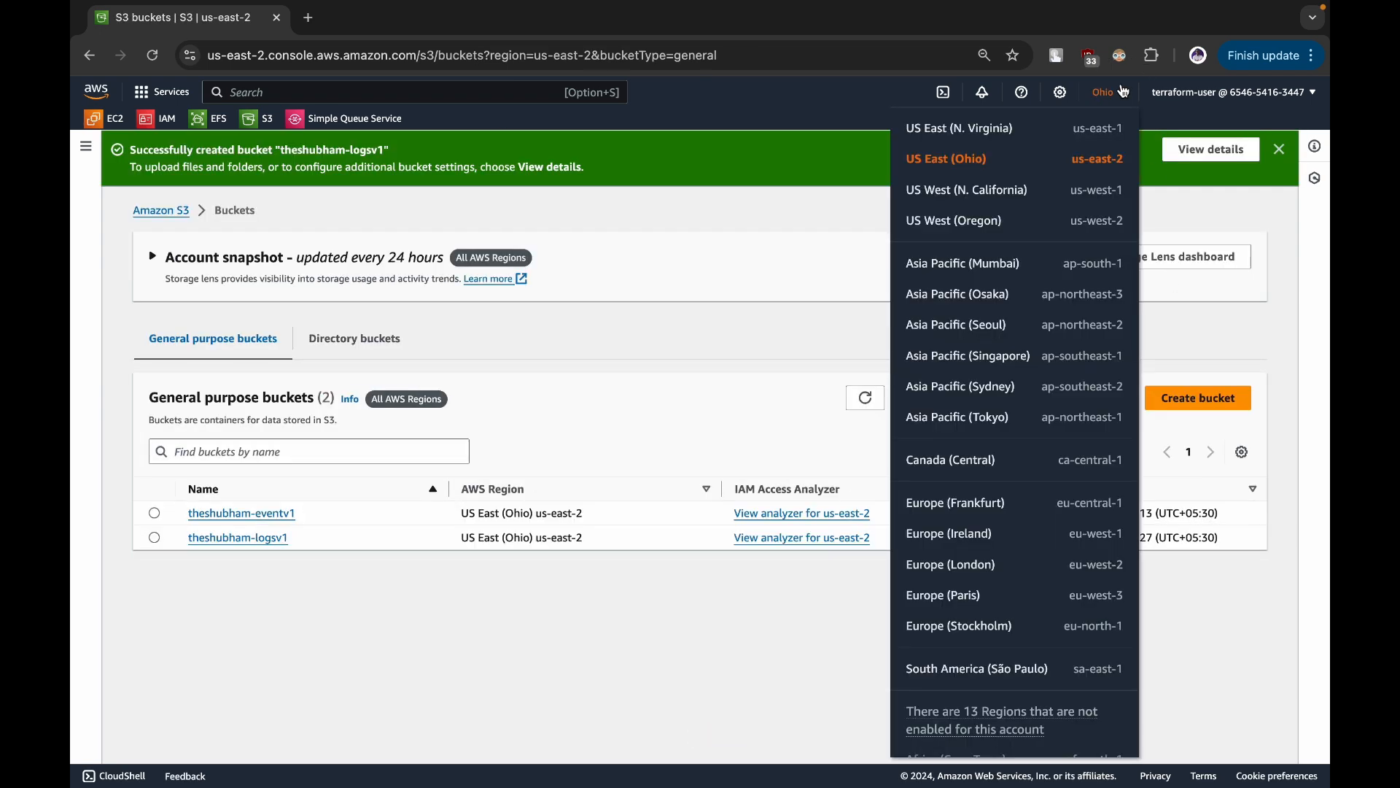
click(1123, 90)
drag(459, 493, 561, 496)
click(561, 497)
click(464, 610)
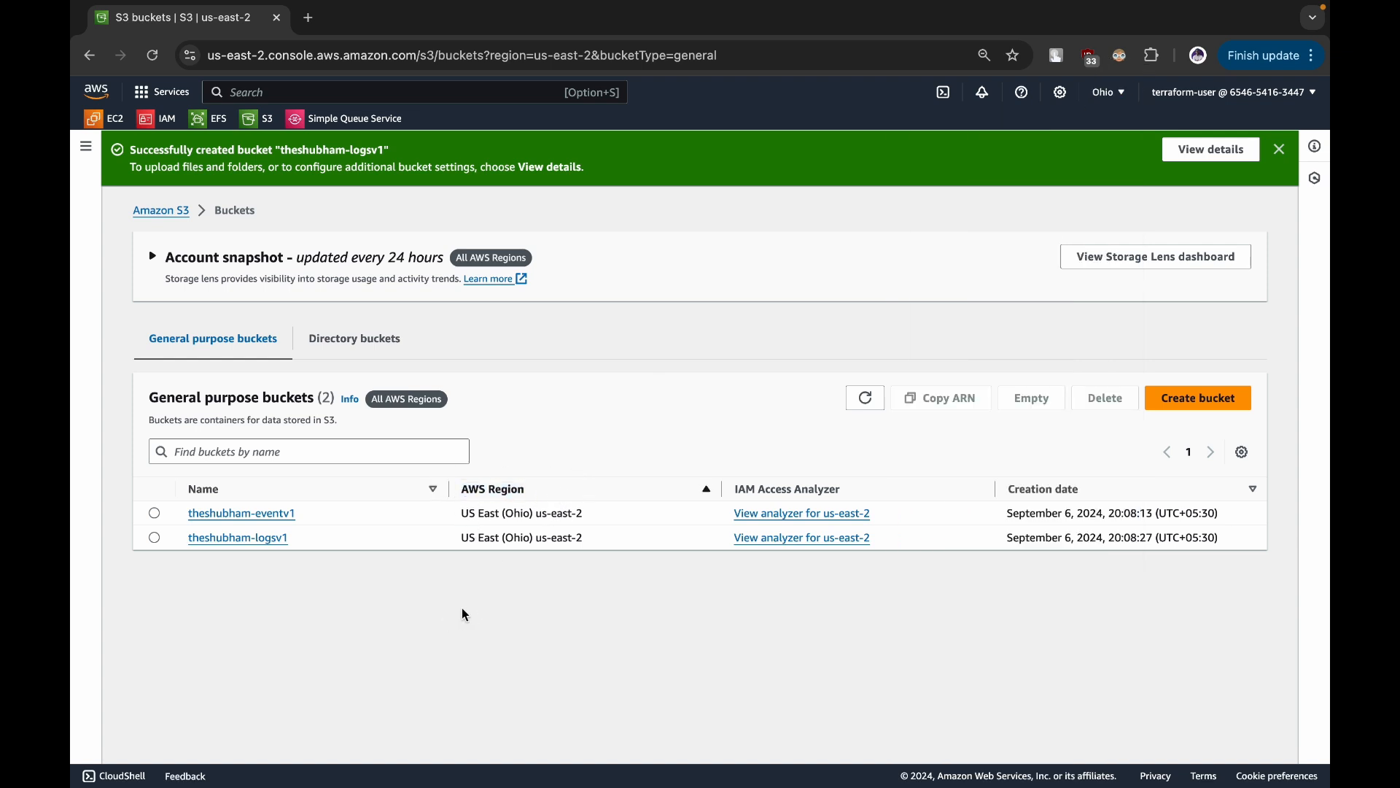
- Open the server access logging settings in the eventv1 bucket's properties for editing
click(245, 512)
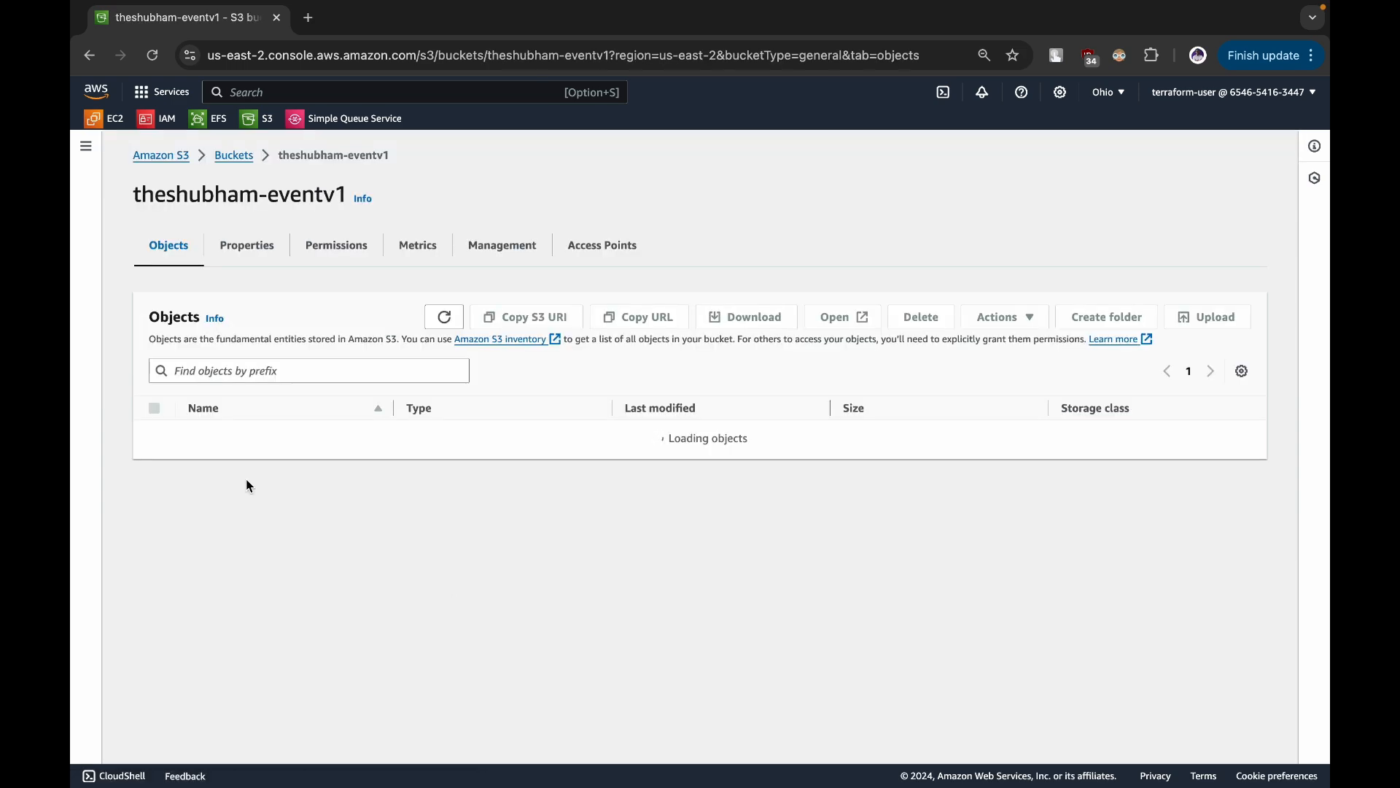
click(247, 247)
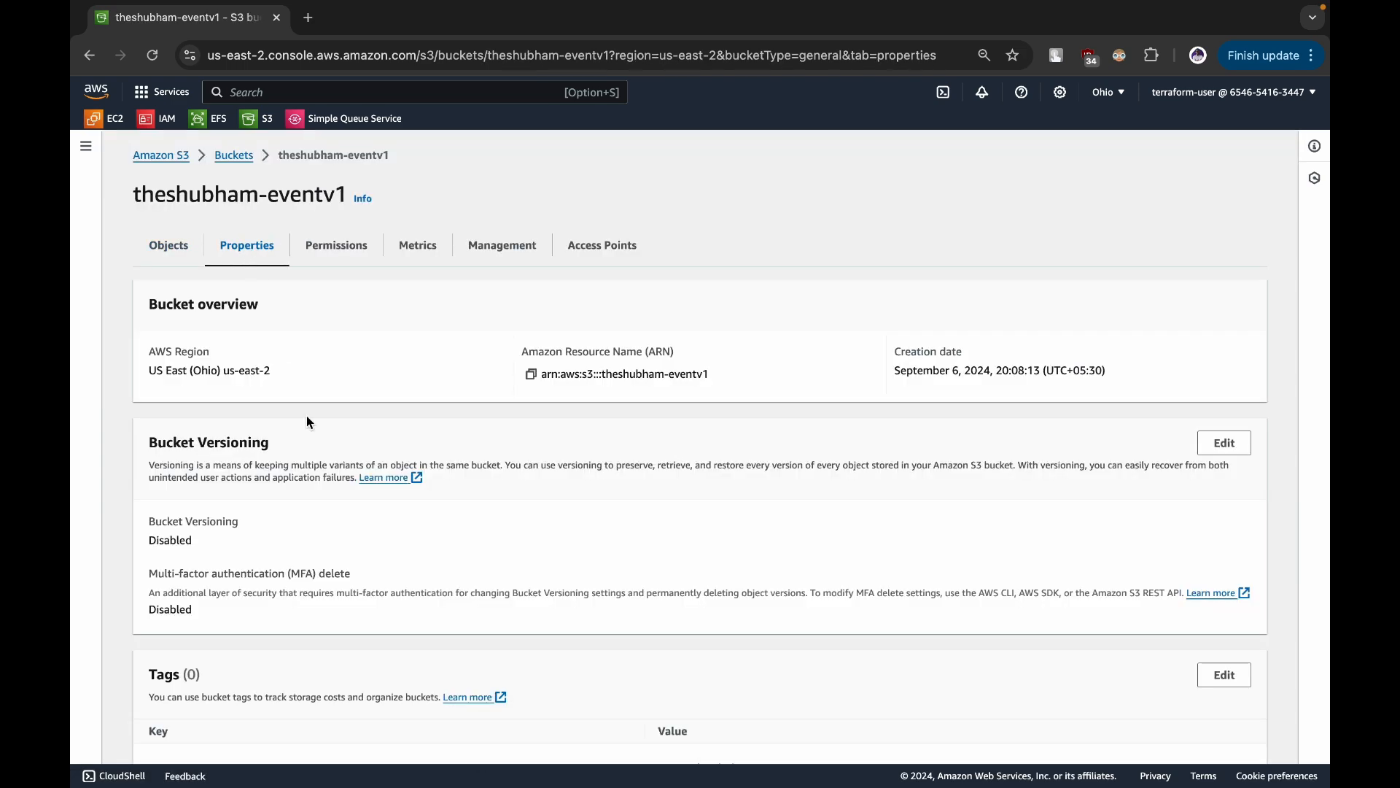
scroll(346, 515, down, 10)
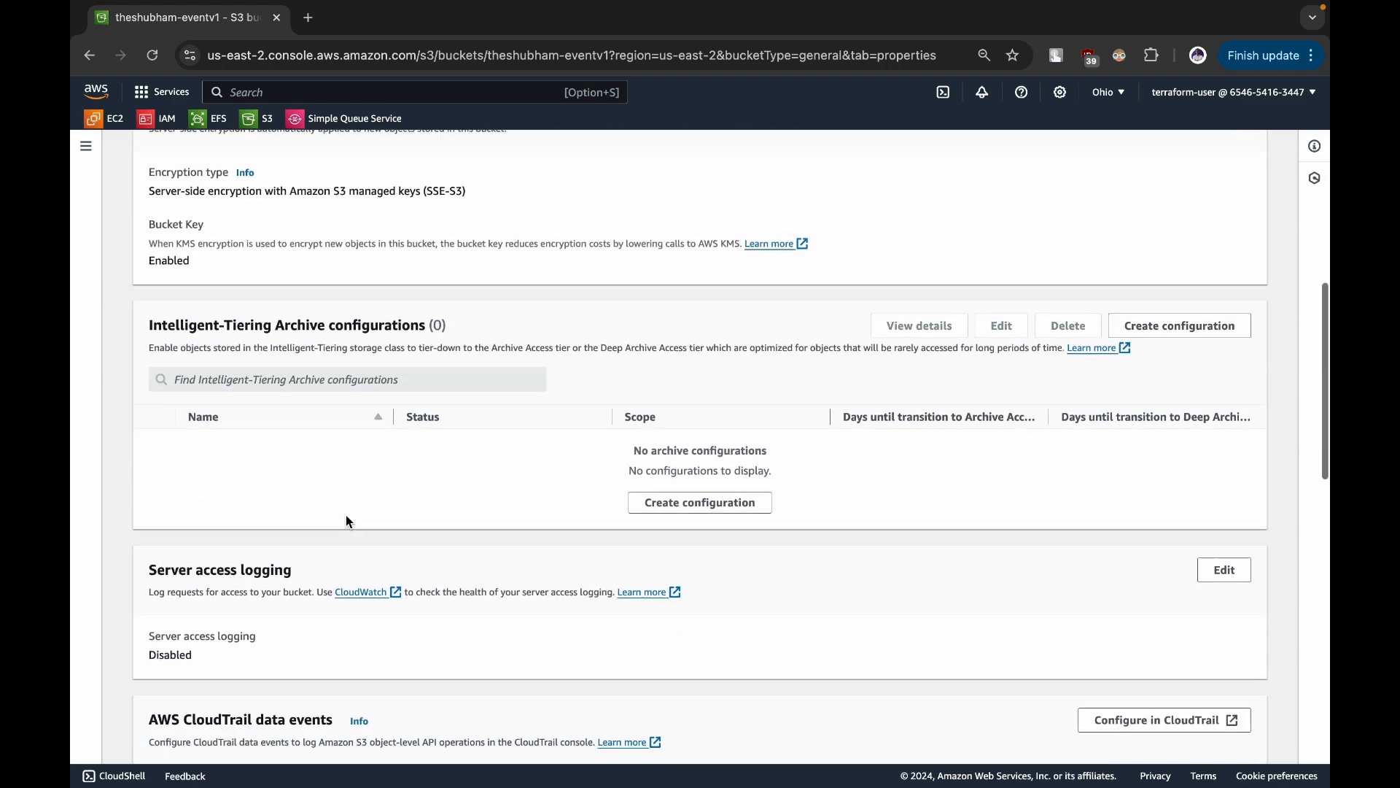
scroll(346, 519, down, 3)
drag(148, 388, 366, 403)
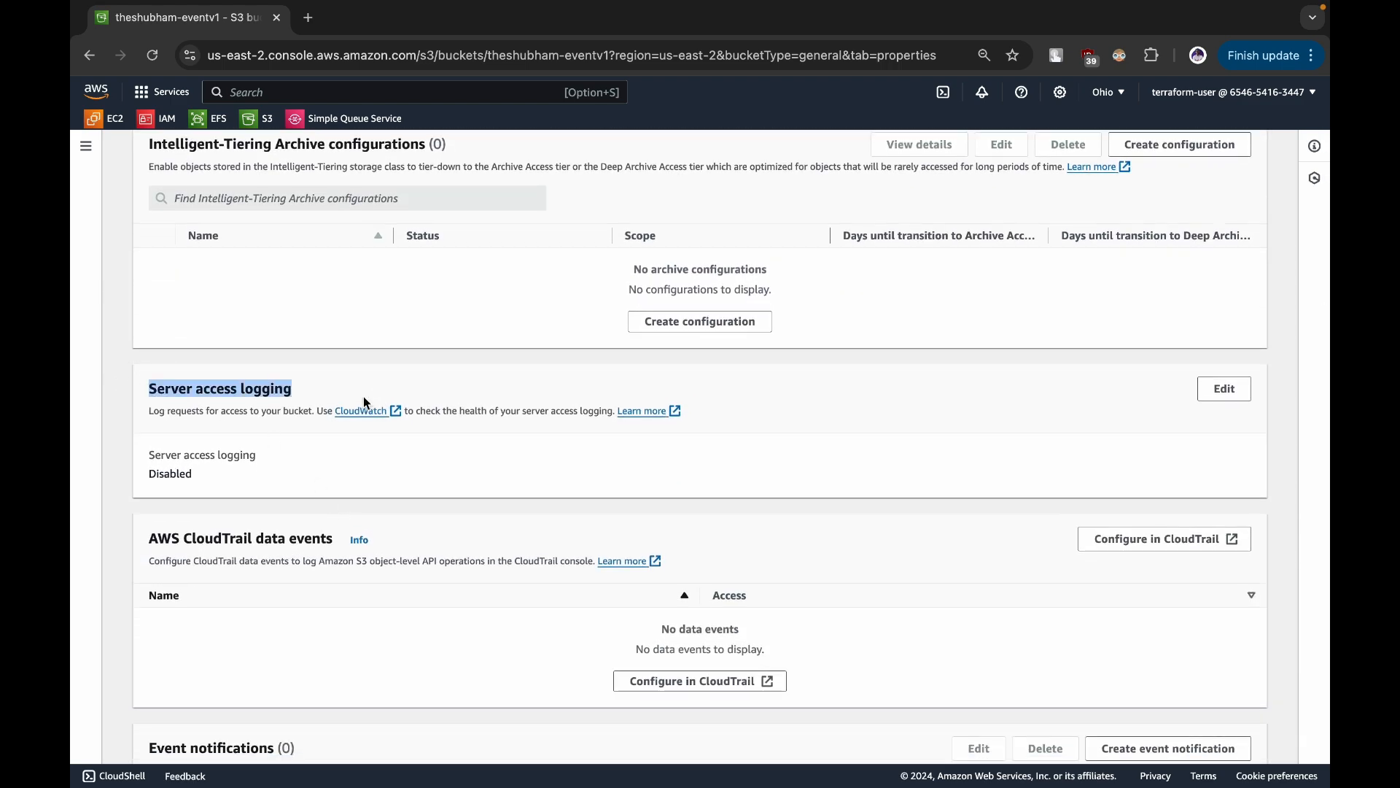
click(1239, 397)
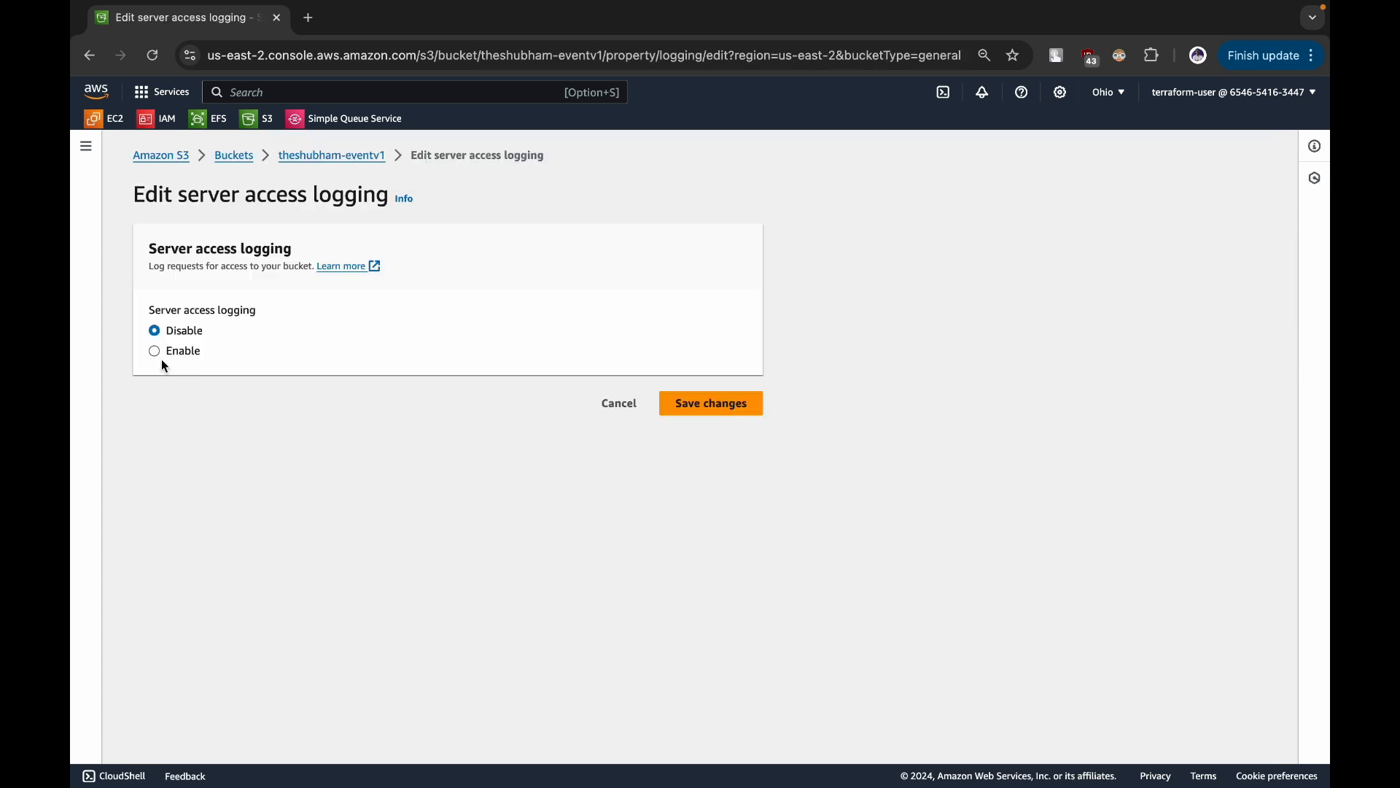
- Enable server access logging and browse S3 to choose the logsv1 bucket as the log destination
click(155, 351)
drag(145, 477, 254, 476)
click(253, 476)
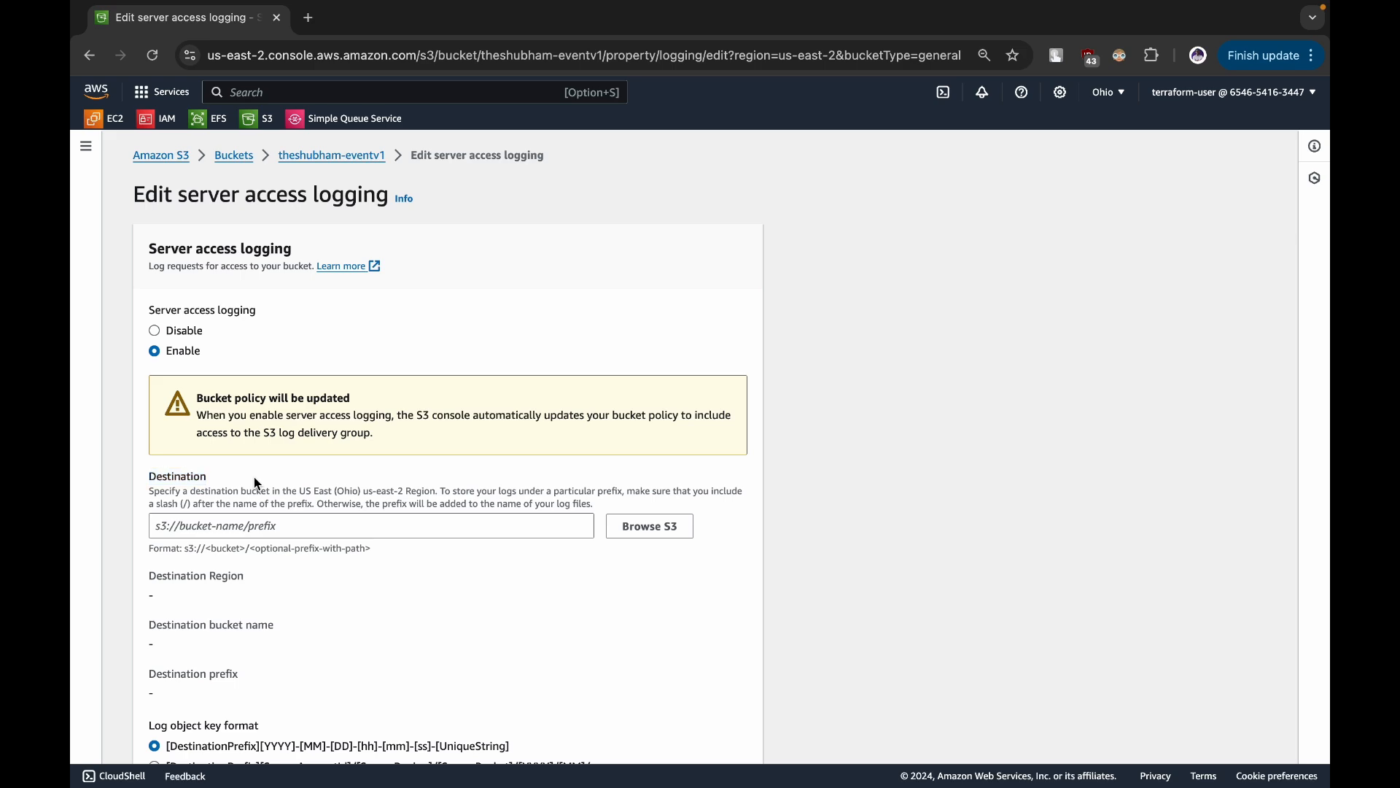
click(269, 526)
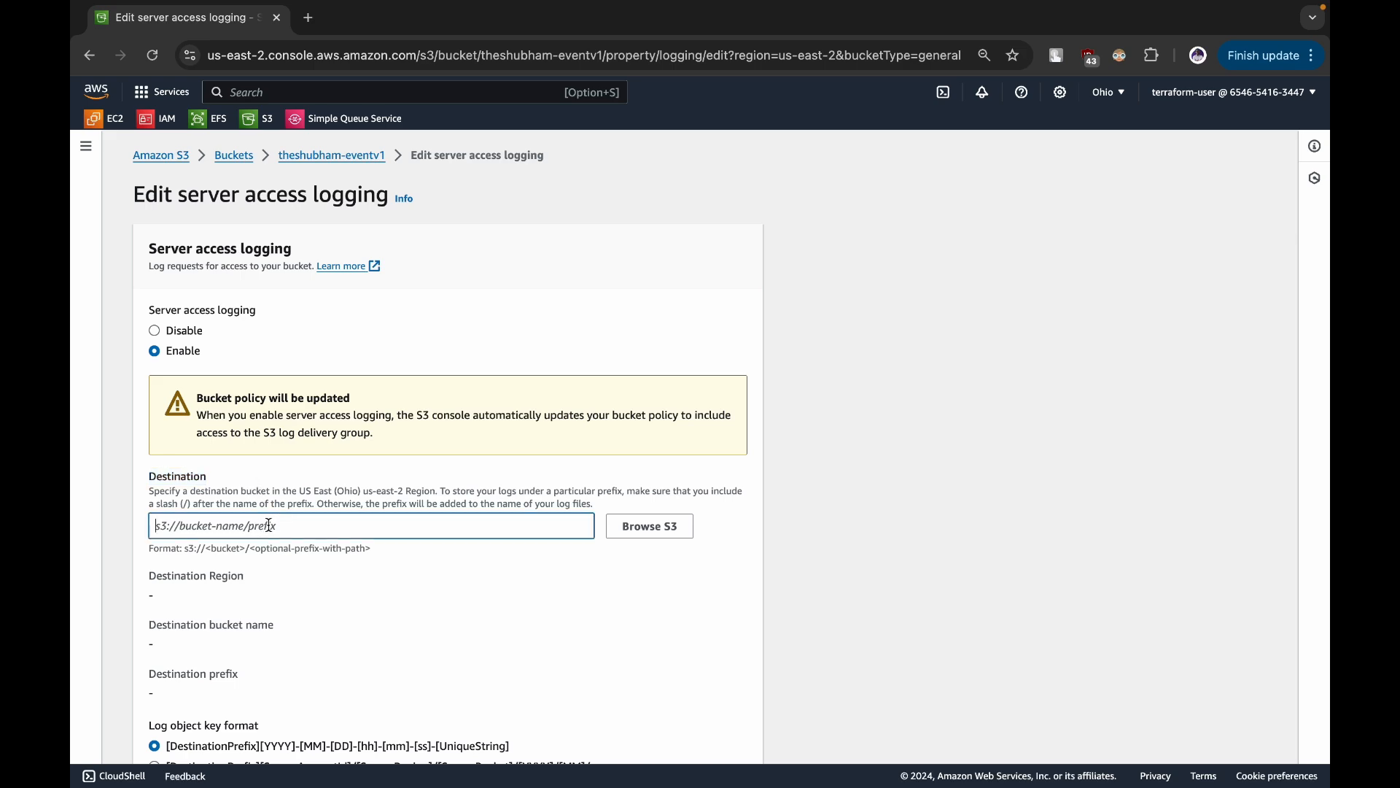
click(655, 530)
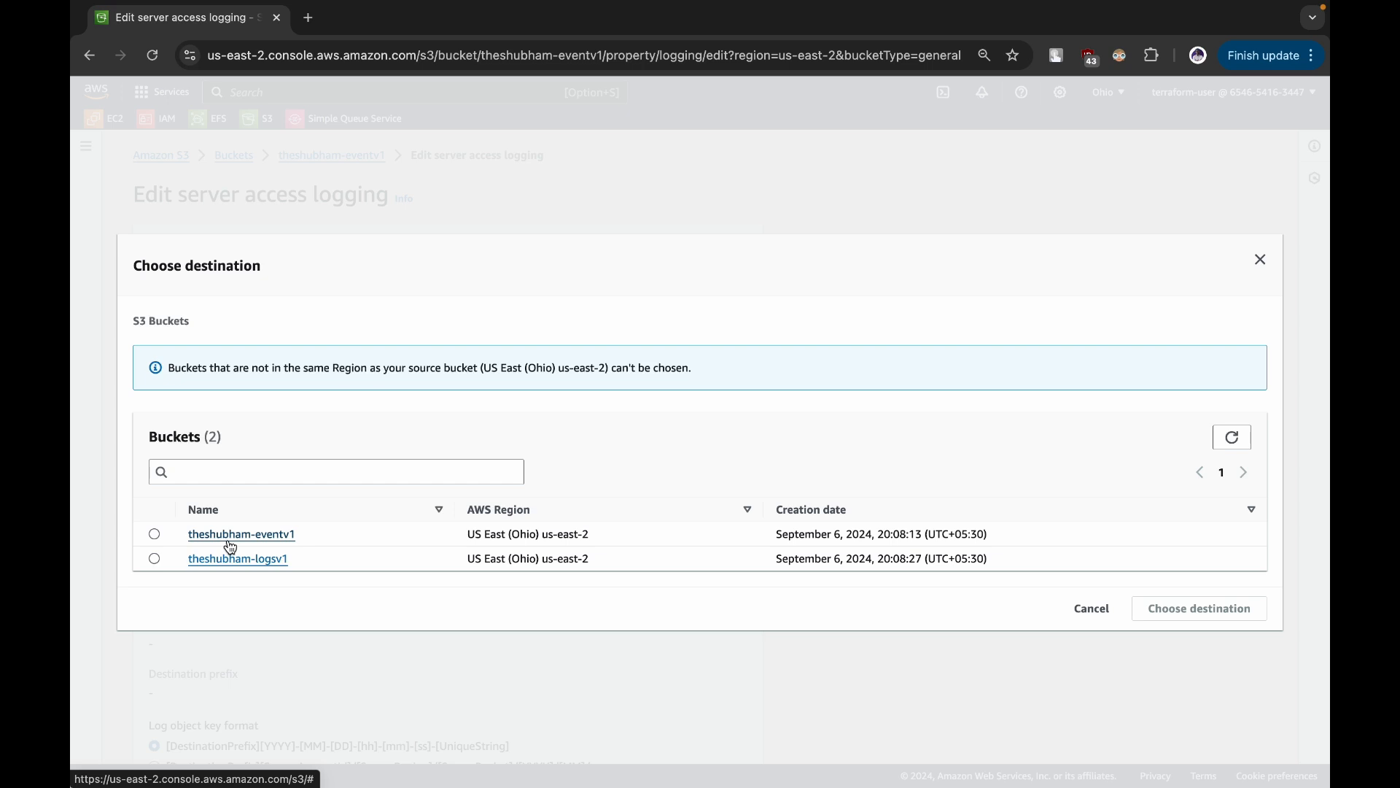
click(155, 559)
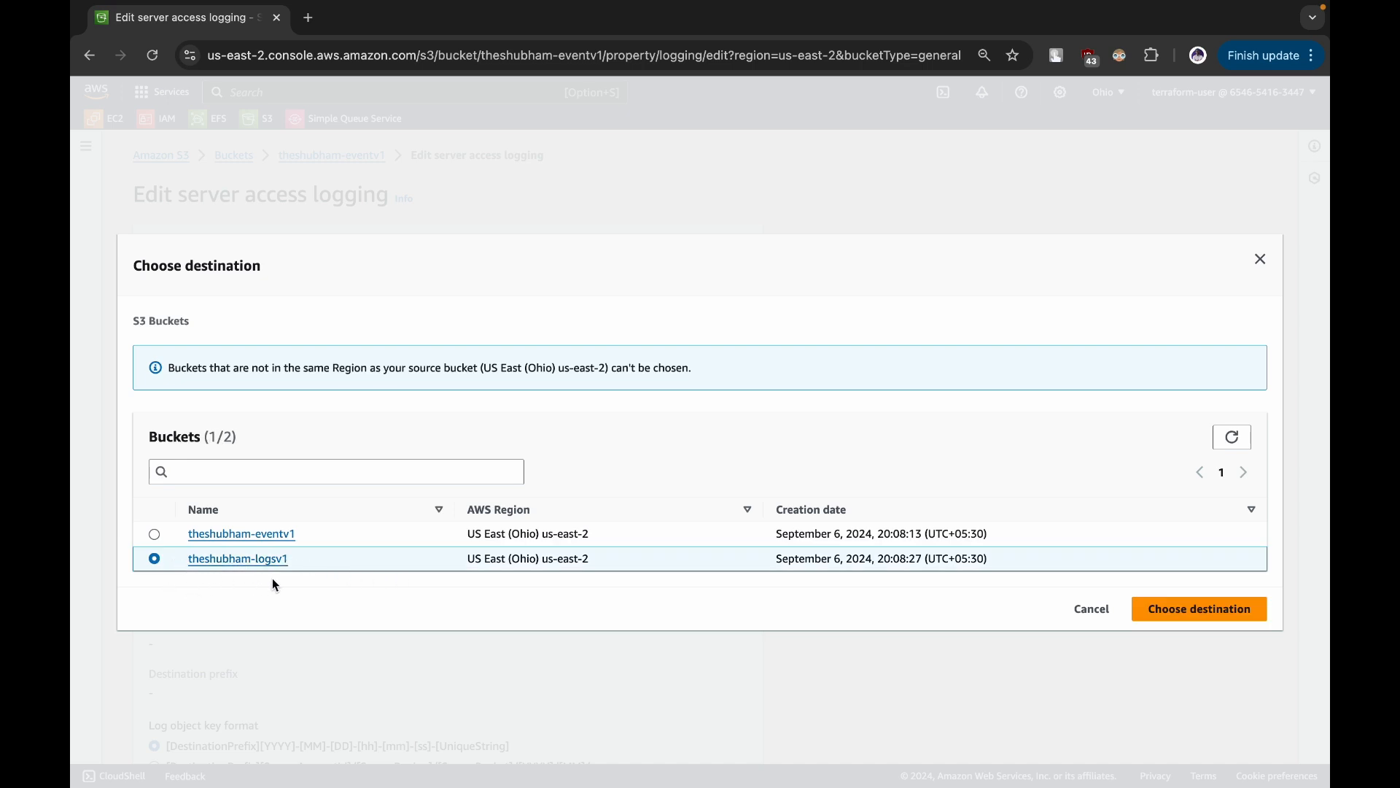
click(1185, 608)
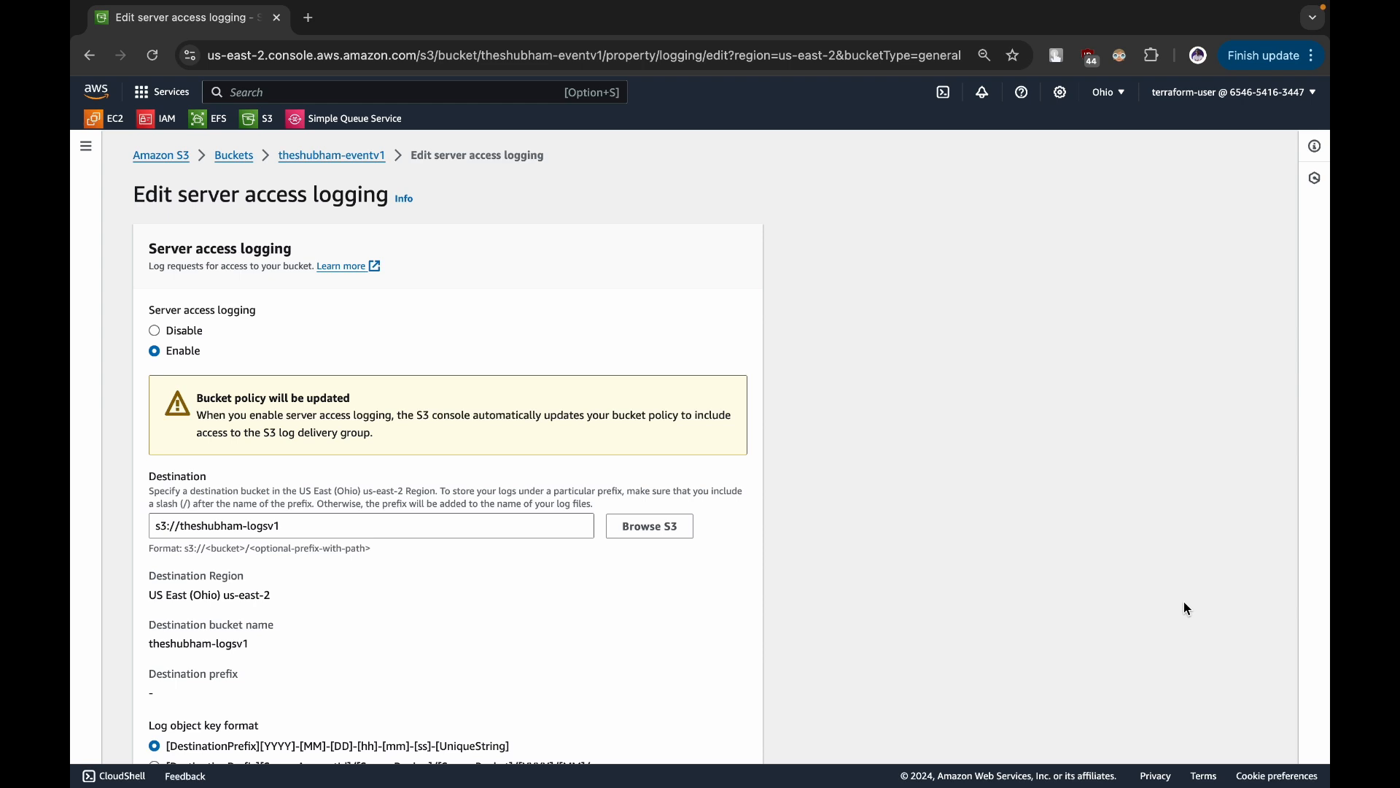
- Examine the destination region, destination bucket name and log object key example in the logging settings
scroll(1185, 603, down, 2)
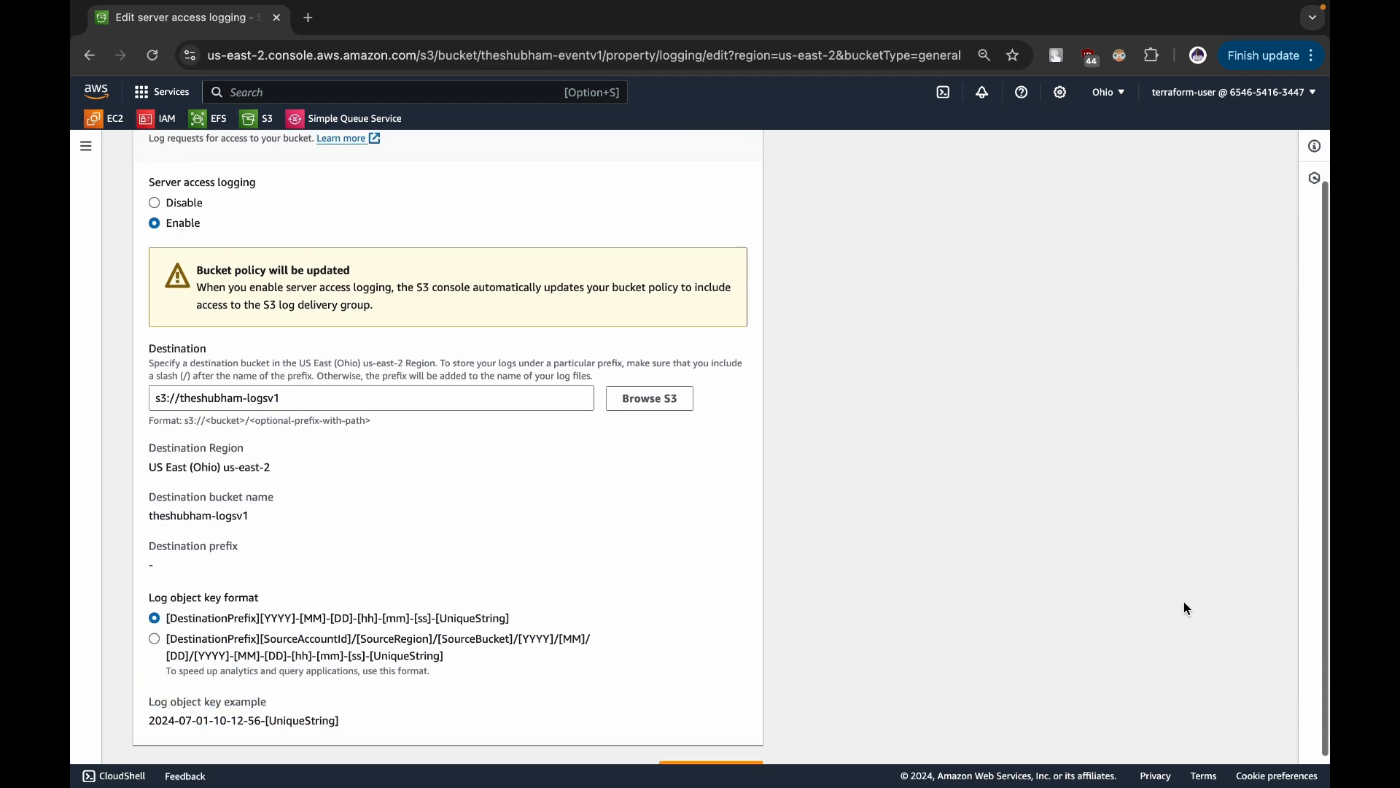
drag(155, 445, 275, 450)
click(275, 450)
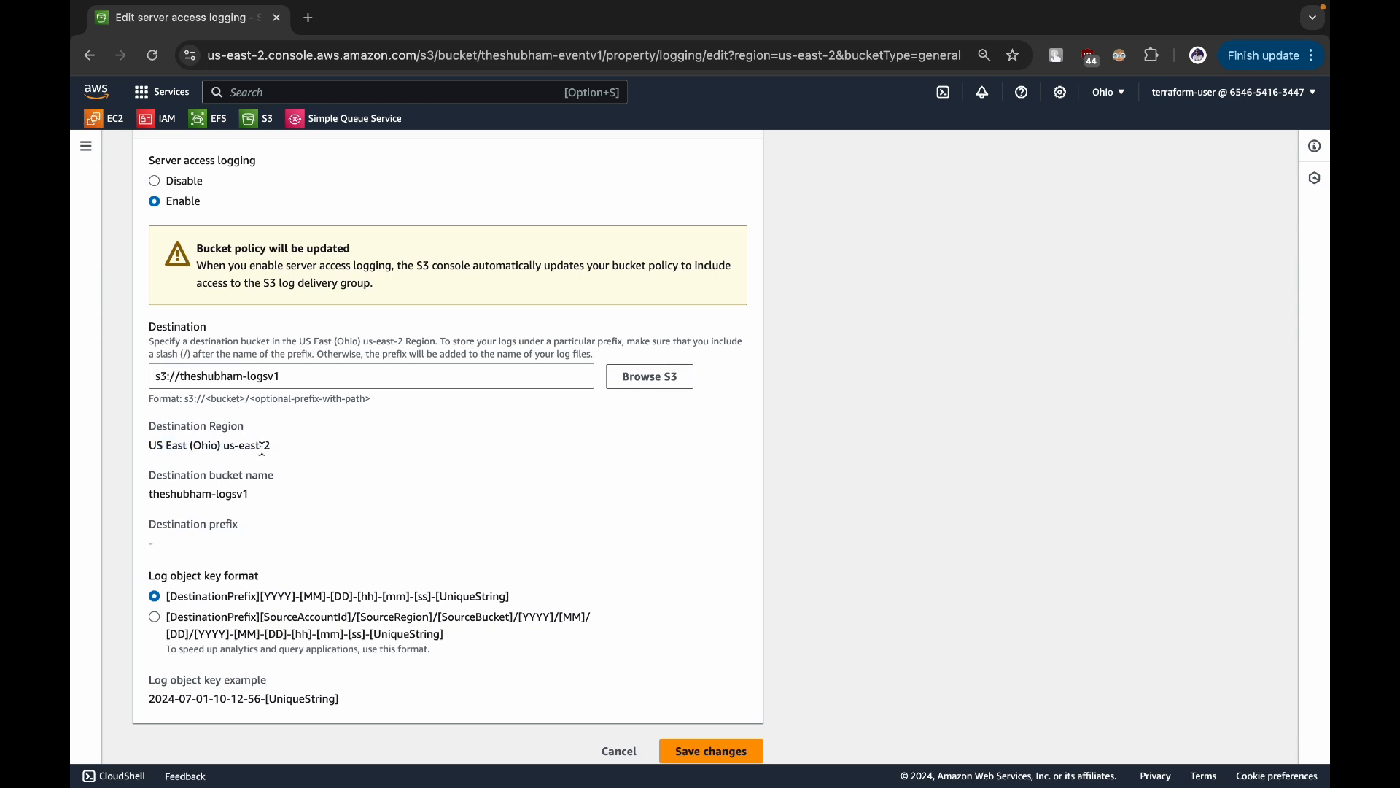
drag(149, 495, 299, 499)
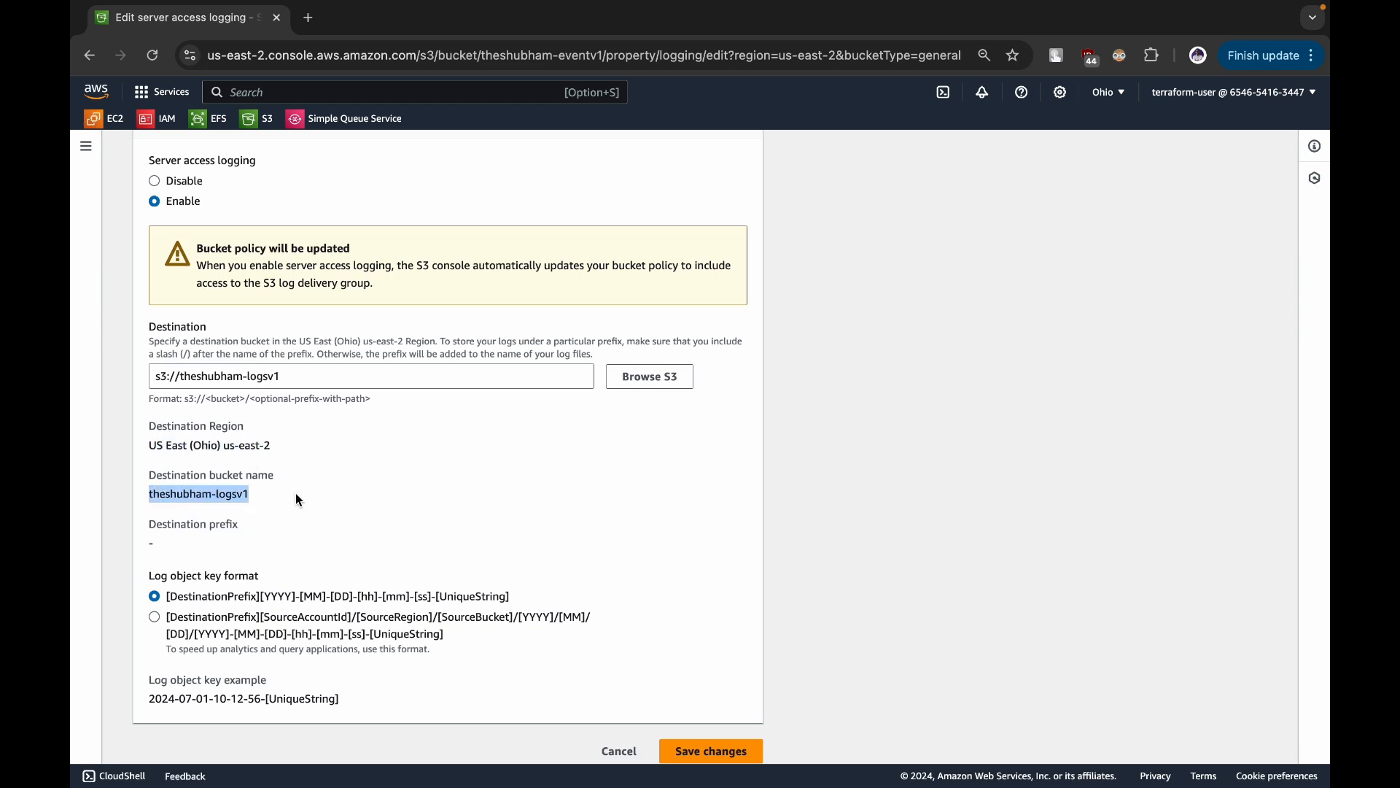
scroll(296, 493, up, 3)
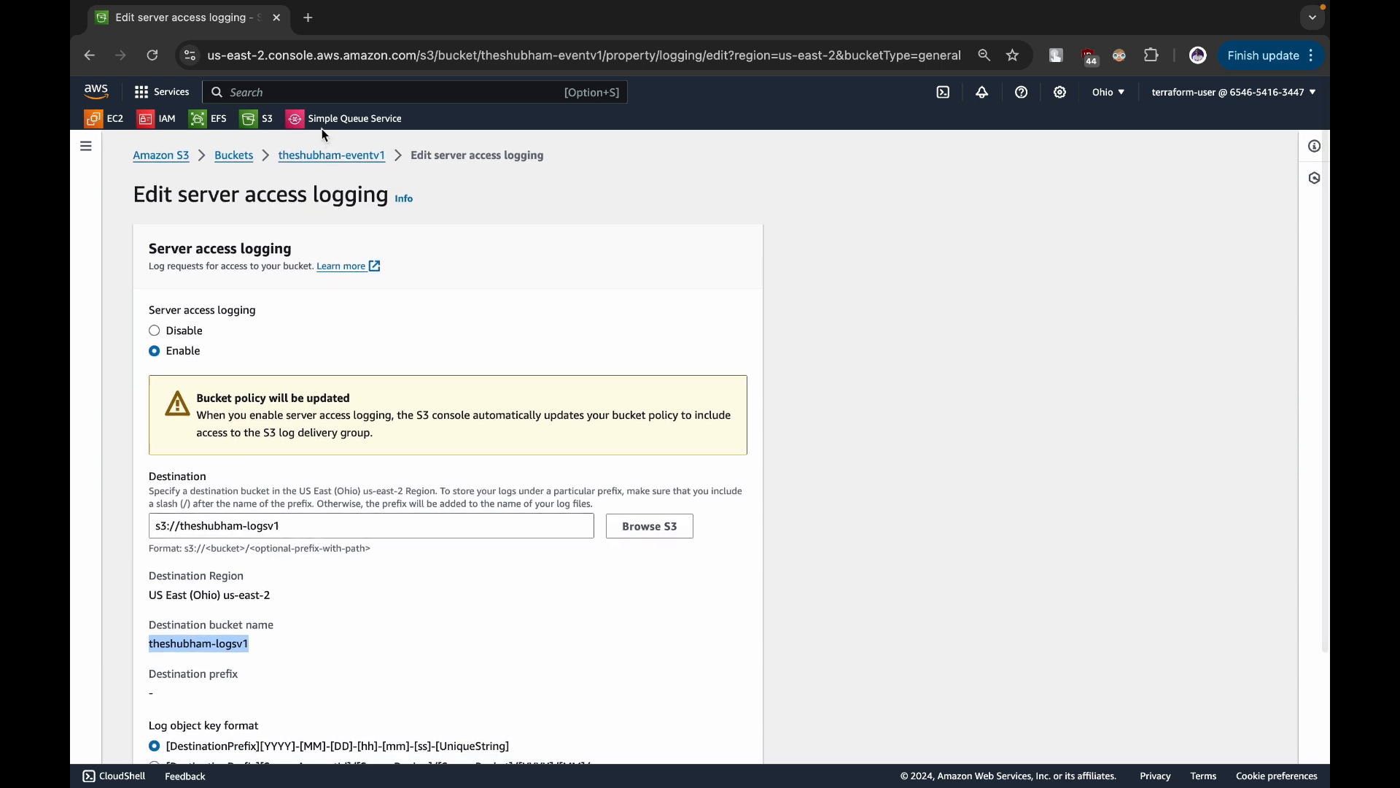
scroll(217, 561, down, 3)
click(219, 495)
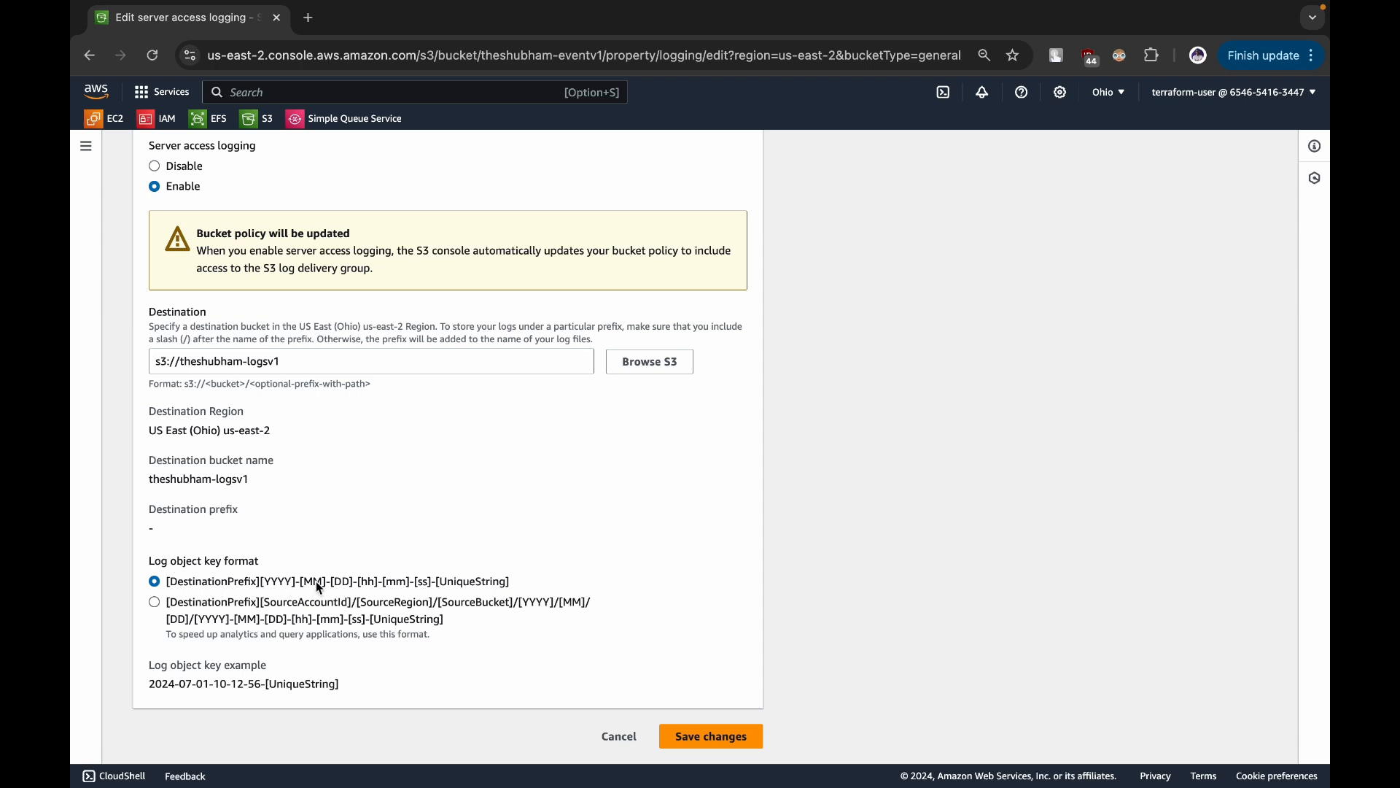
drag(150, 686, 364, 698)
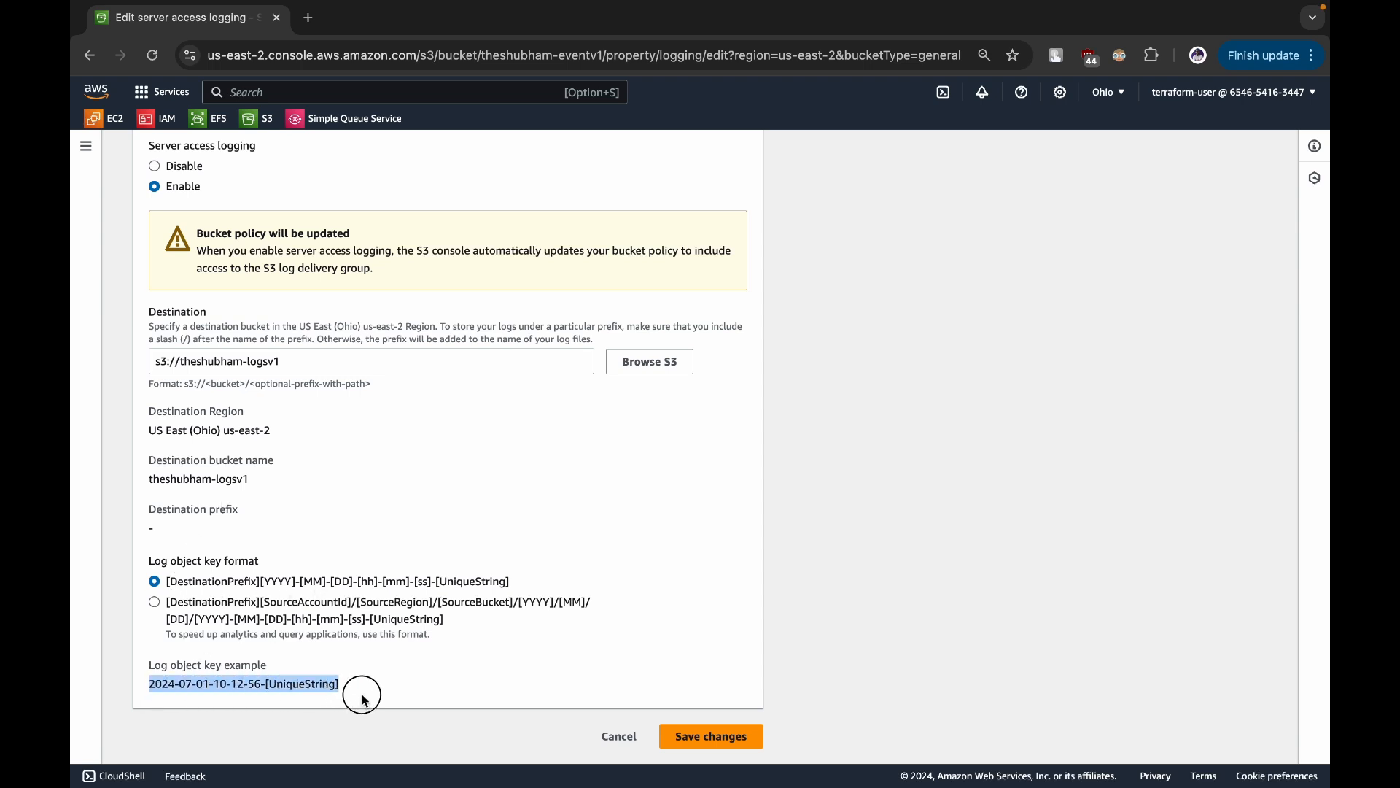
click(364, 698)
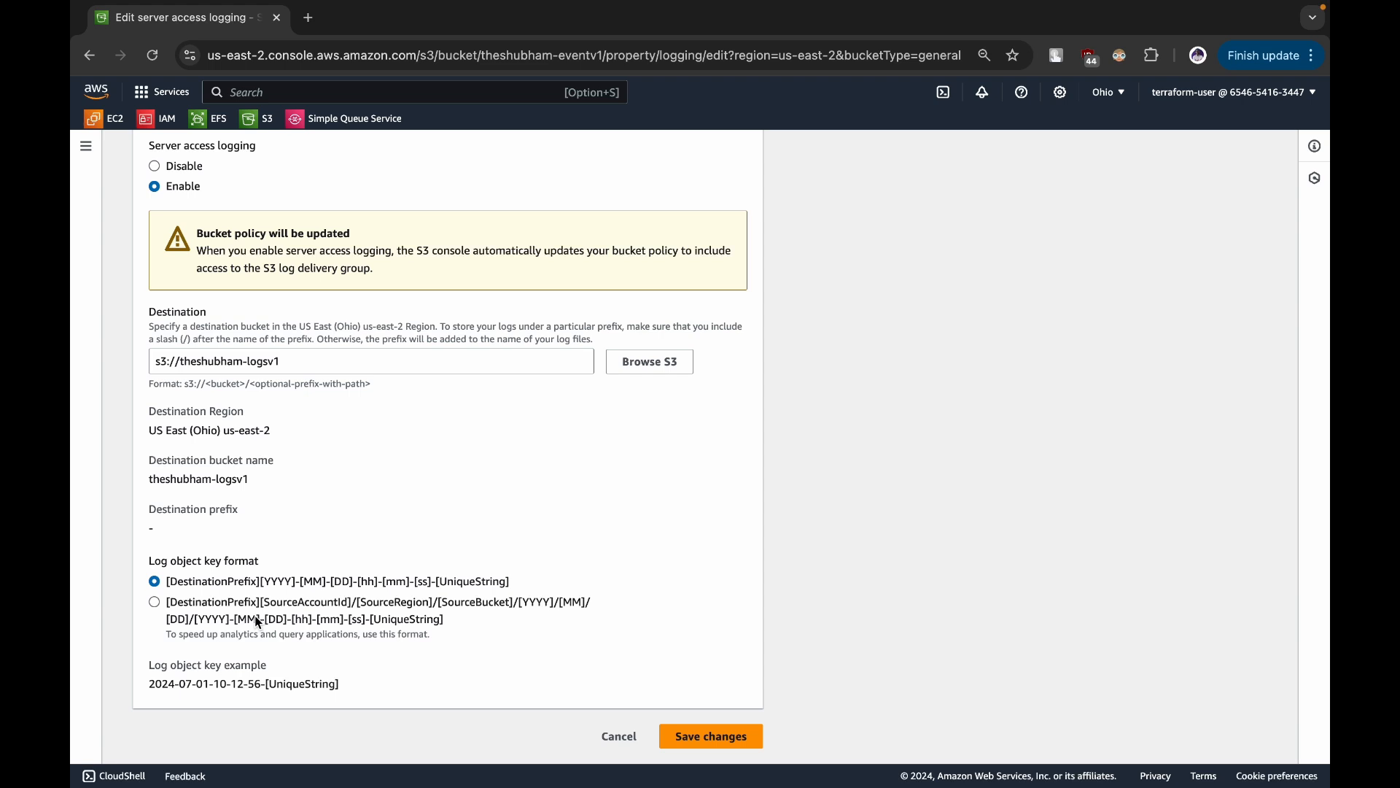
- Try the SourceAccountId-based log object key format with S3 event time and Log file delivery time, and return to the simple date-based format
click(220, 609)
scroll(217, 602, down, 2)
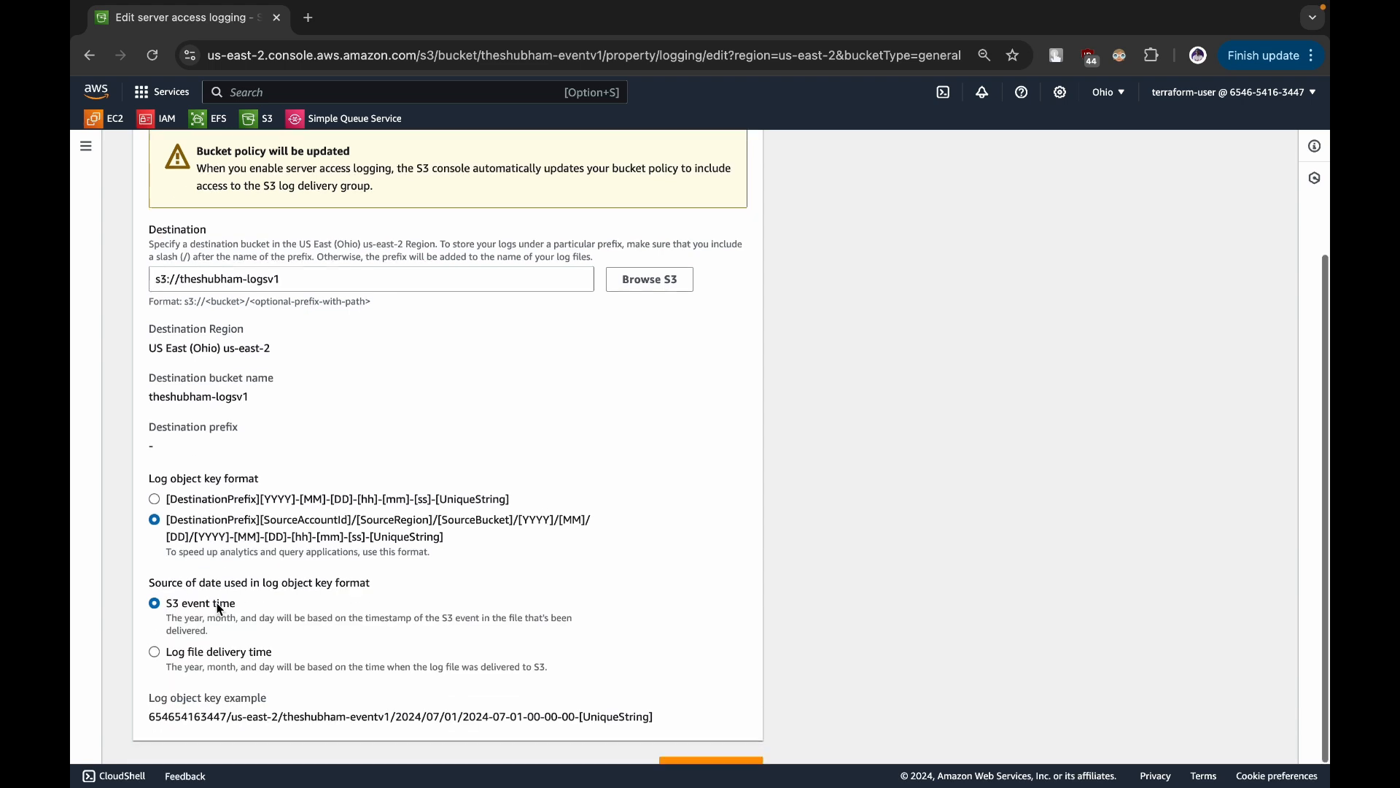
drag(151, 690, 642, 690)
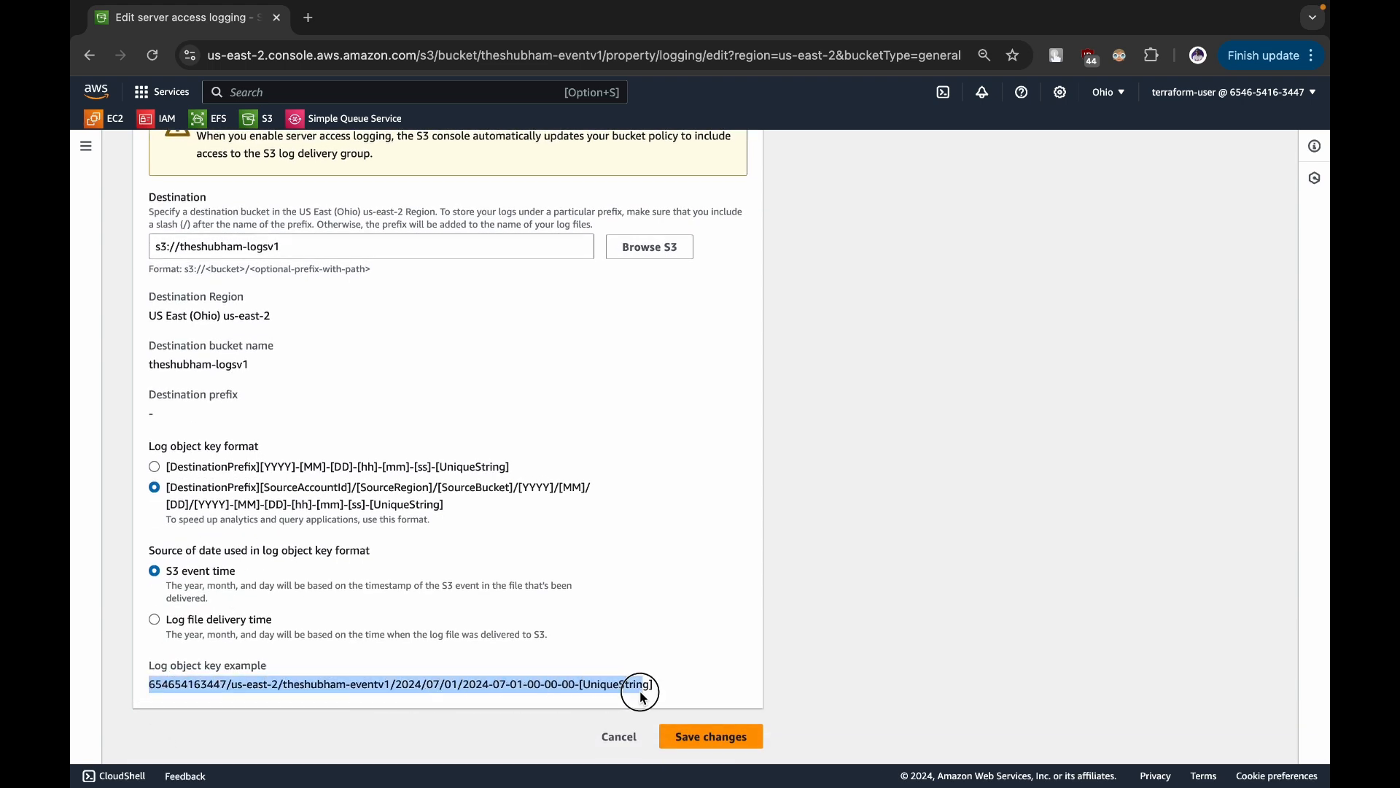
click(156, 619)
drag(151, 686, 641, 687)
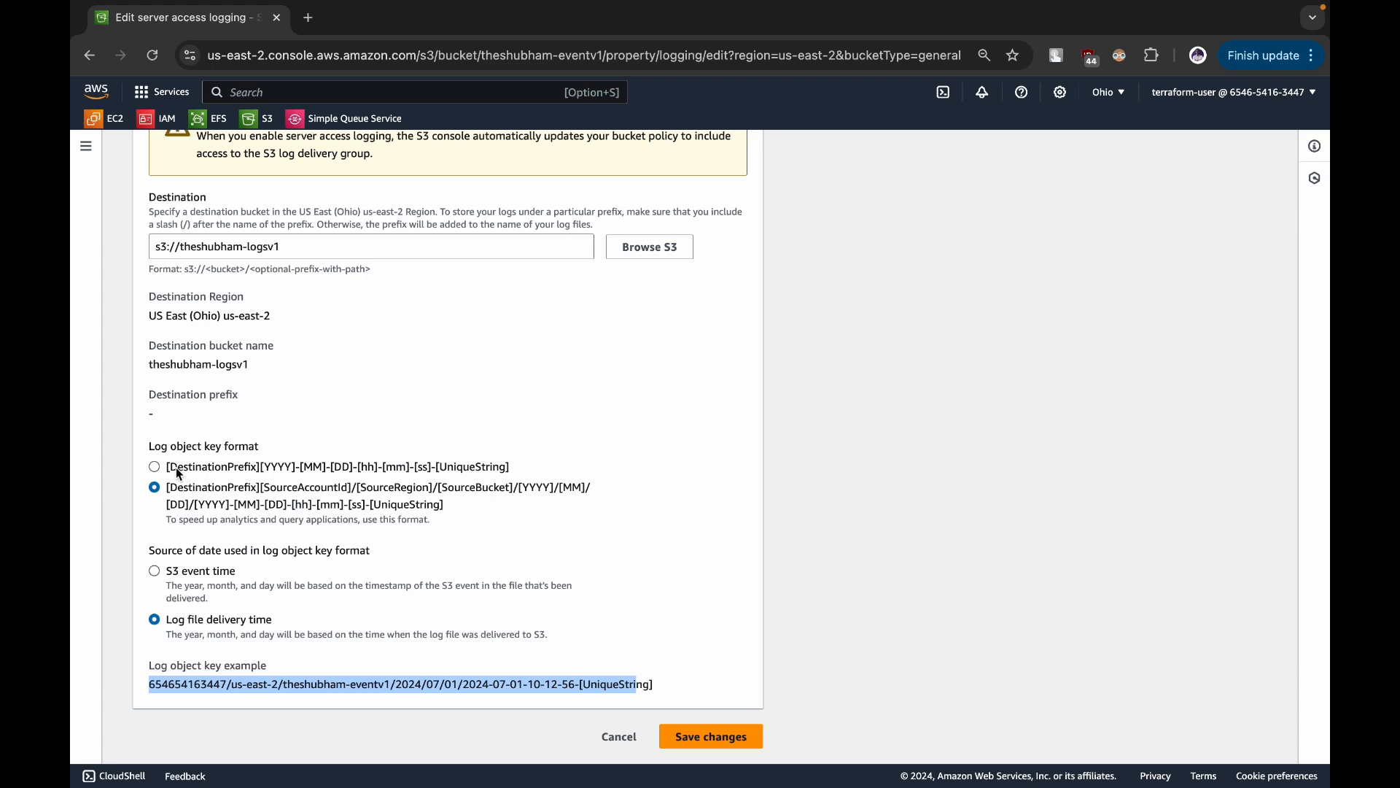
click(155, 466)
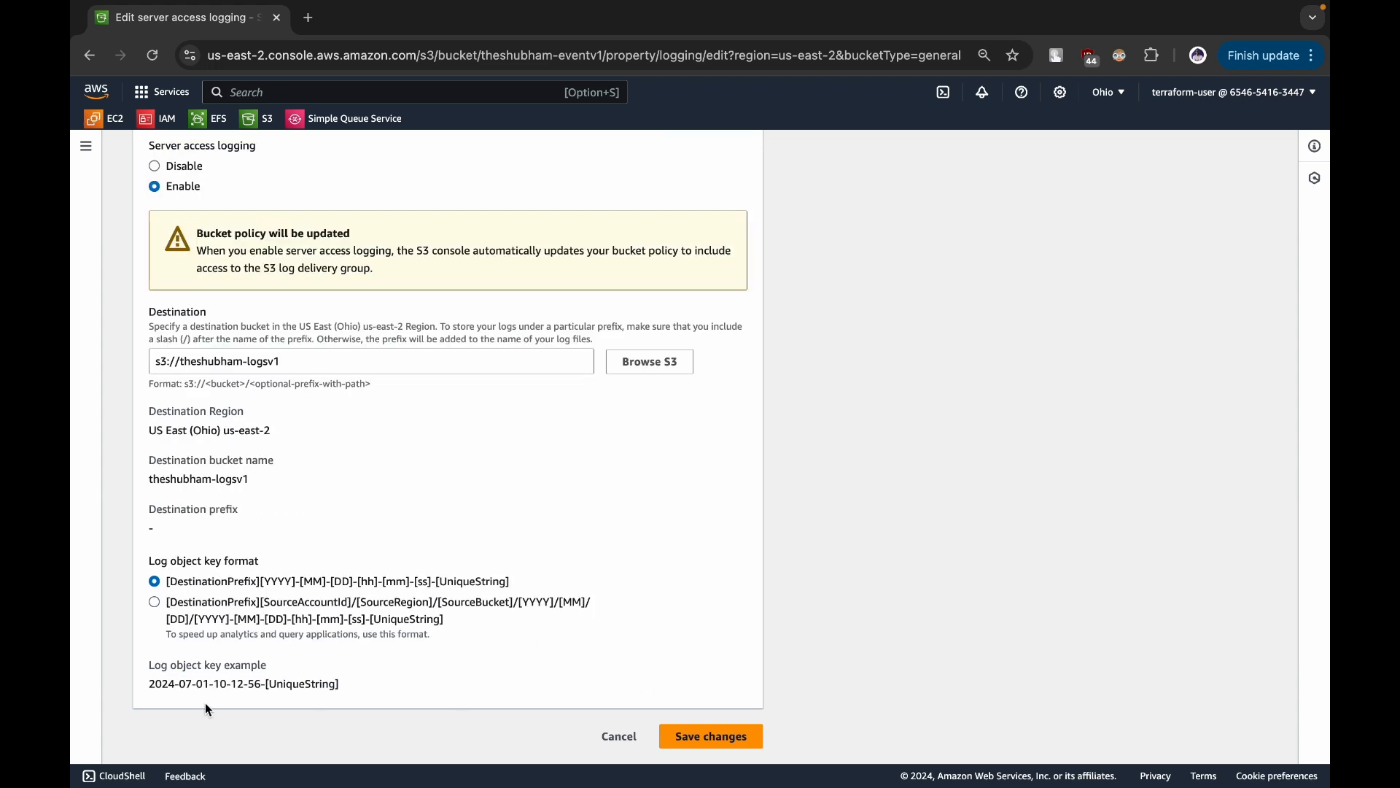
- Check the key example for the date-based format and save the server access logging changes
drag(151, 685, 371, 691)
click(370, 691)
click(688, 742)
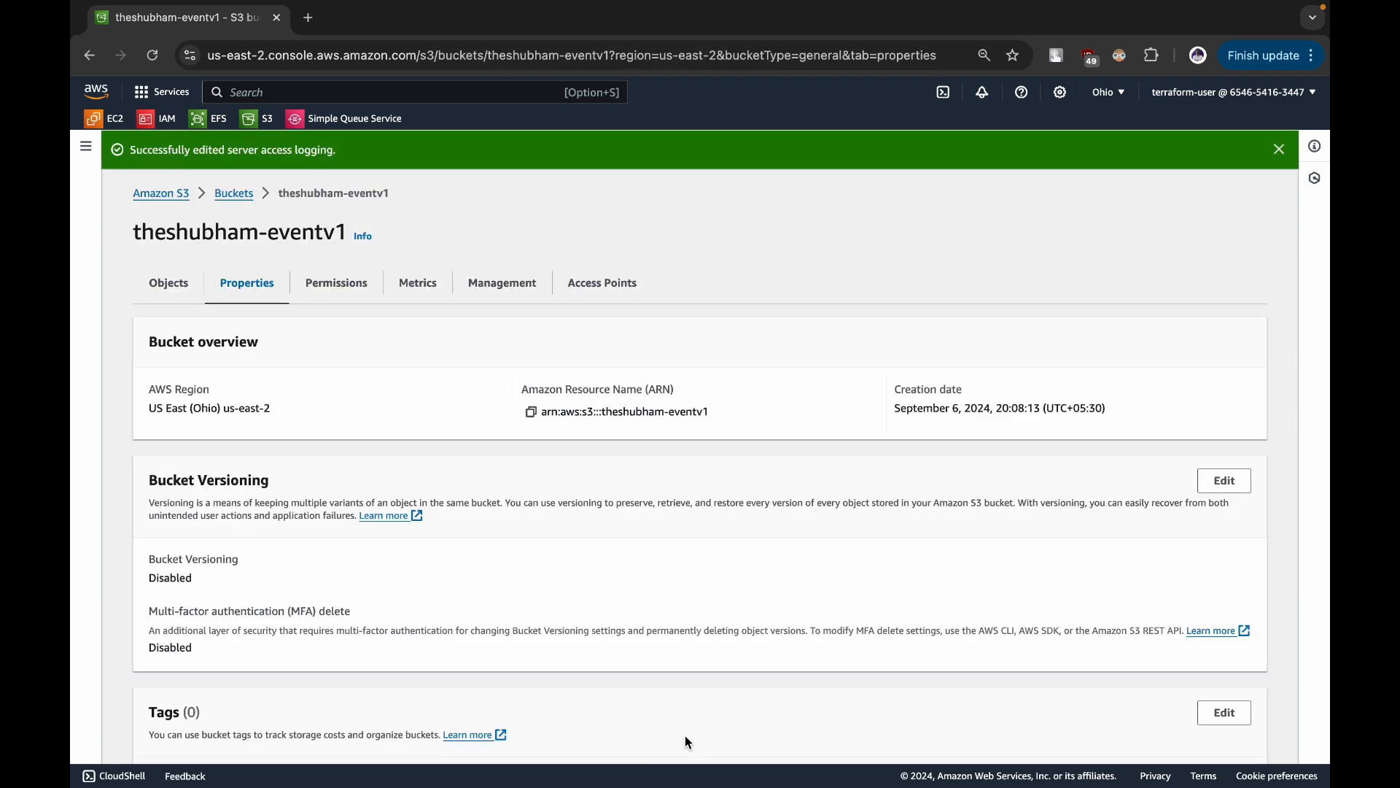
- Review the eventv1 bucket's server access logging settings, including the bucket policy notice and the destination path, and return to the bucket without saving
scroll(645, 436, down, 4)
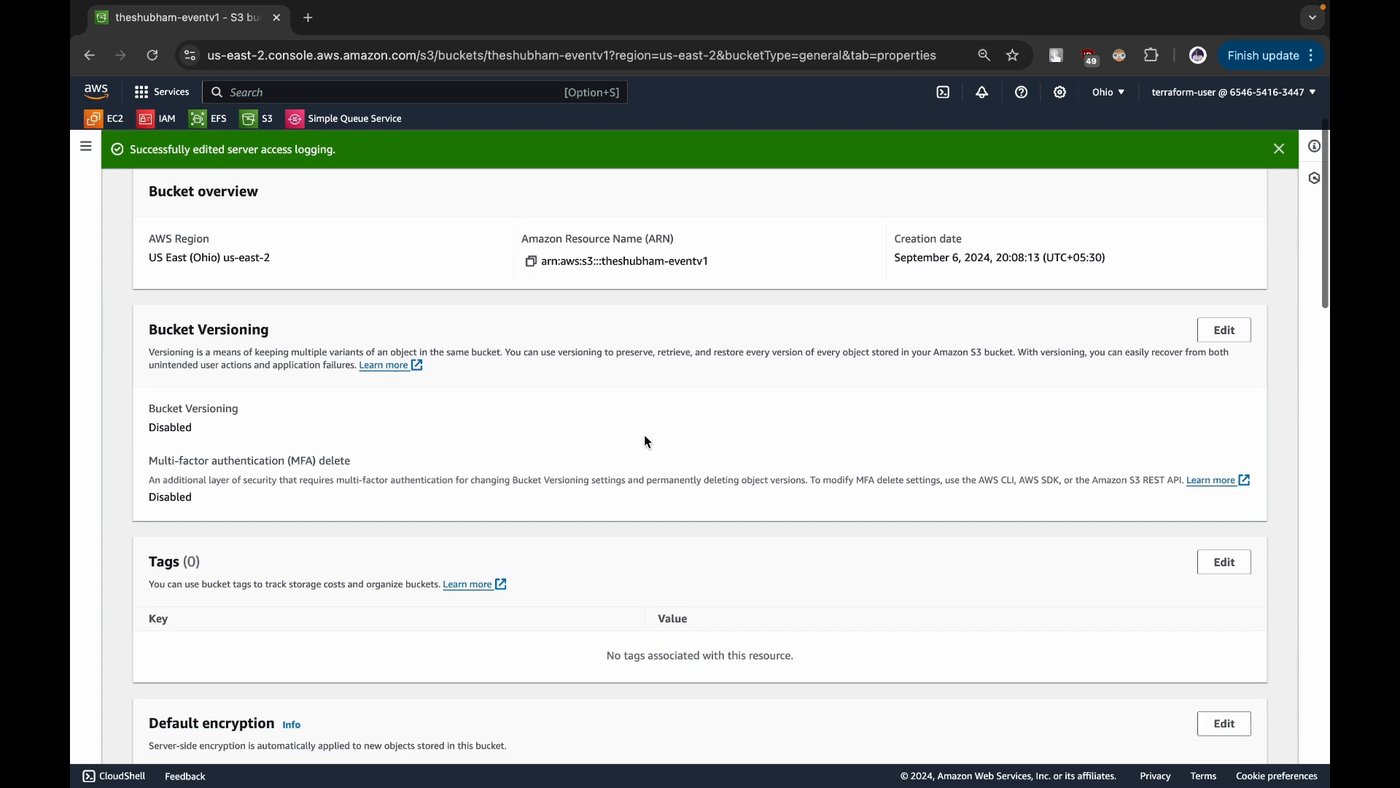
scroll(646, 441, down, 9)
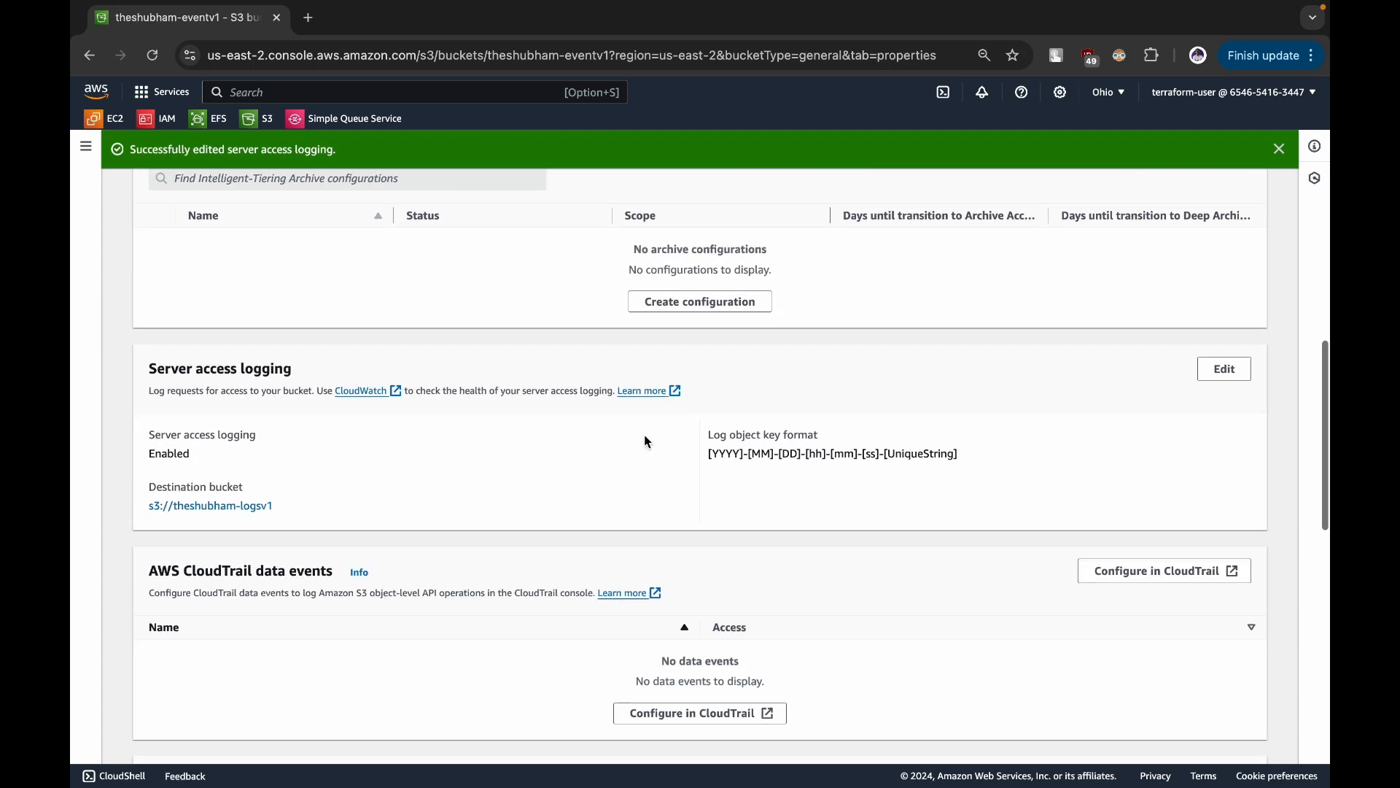
click(1231, 369)
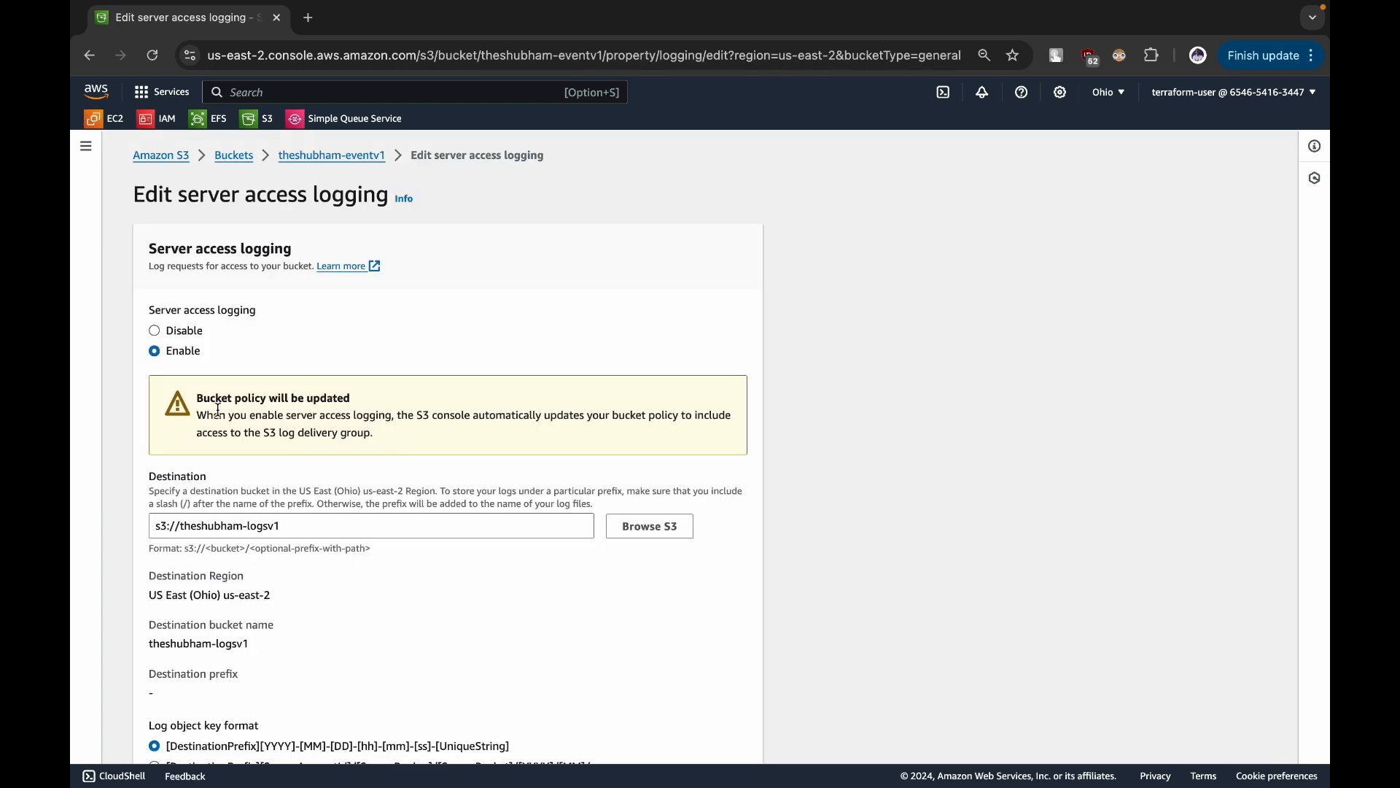
drag(207, 415, 610, 410)
drag(198, 430, 383, 444)
click(383, 443)
scroll(384, 444, down, 3)
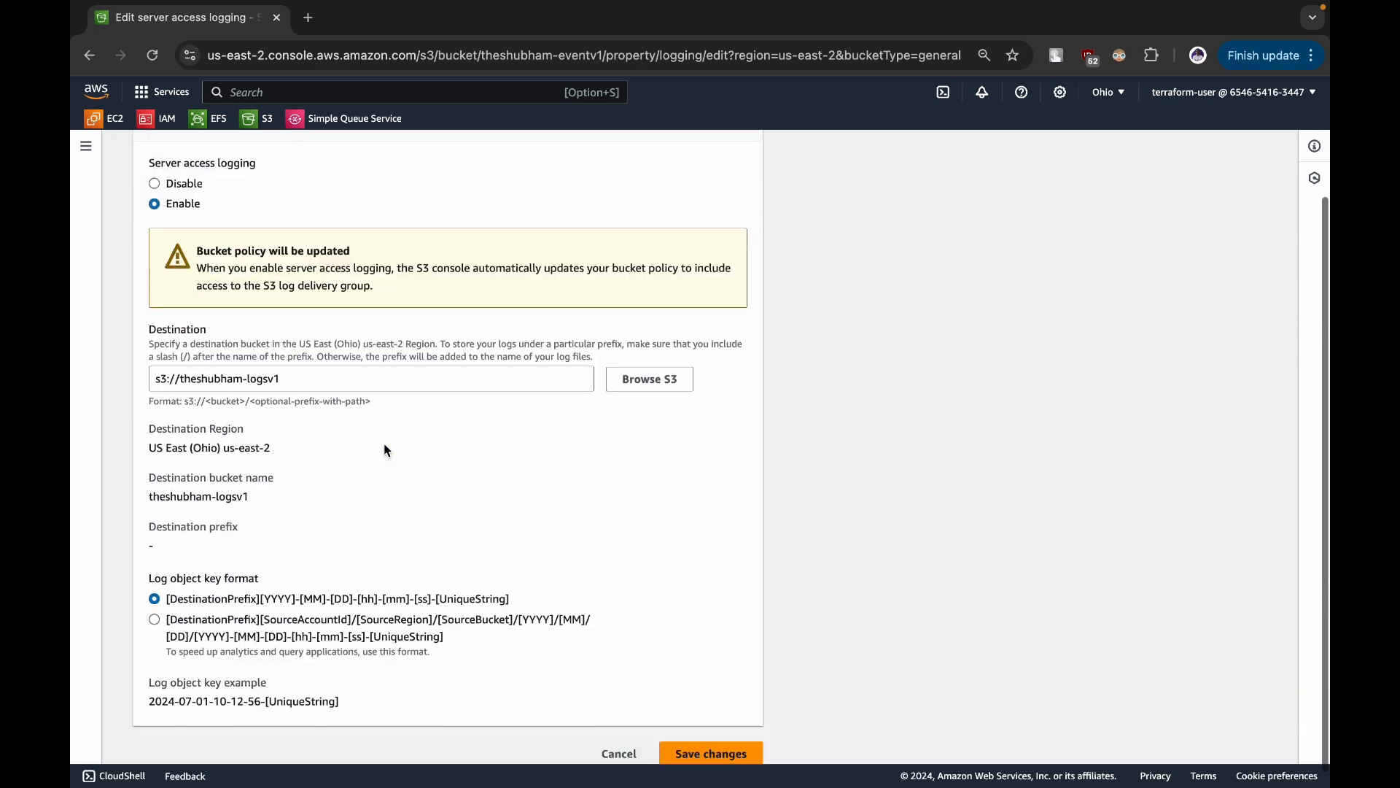
drag(162, 361, 291, 360)
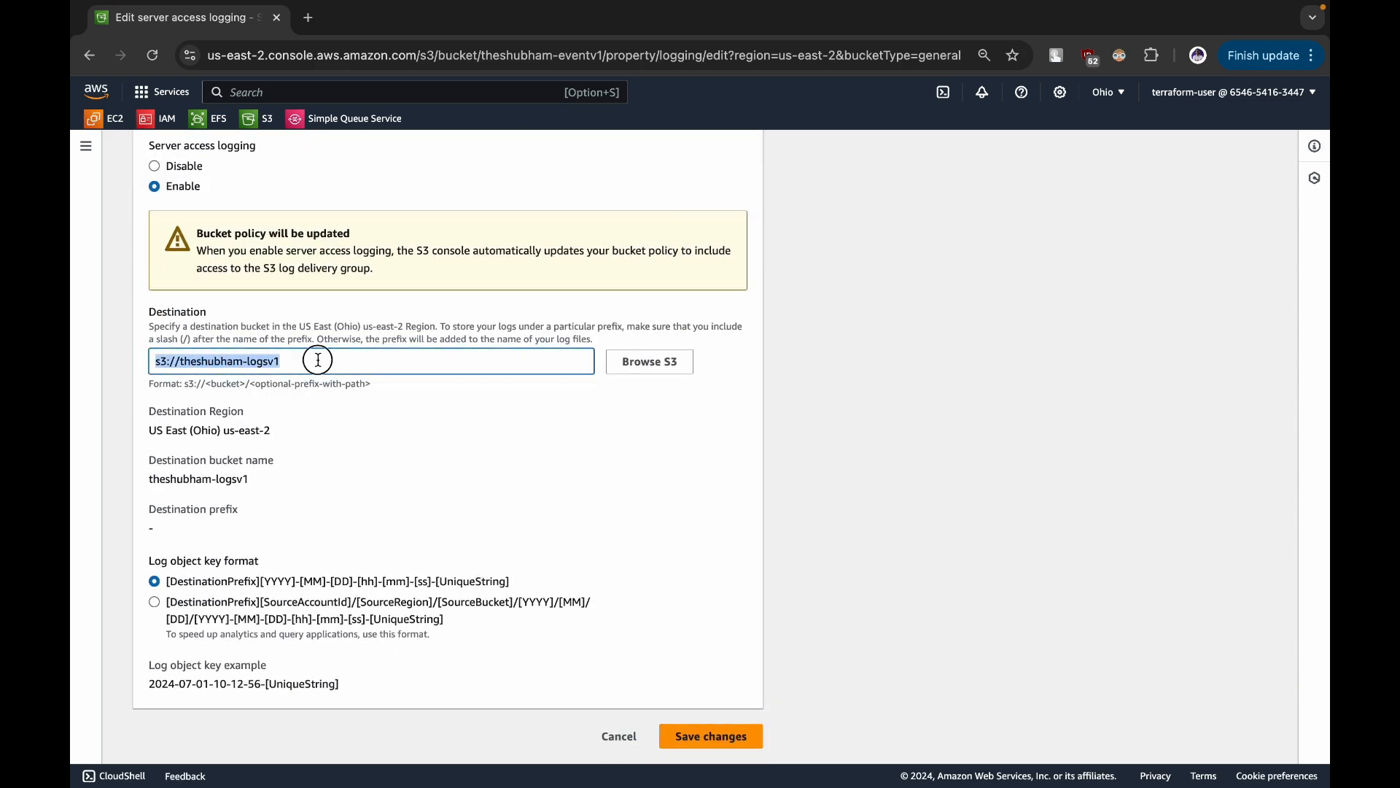
scroll(349, 359, up, 3)
click(332, 156)
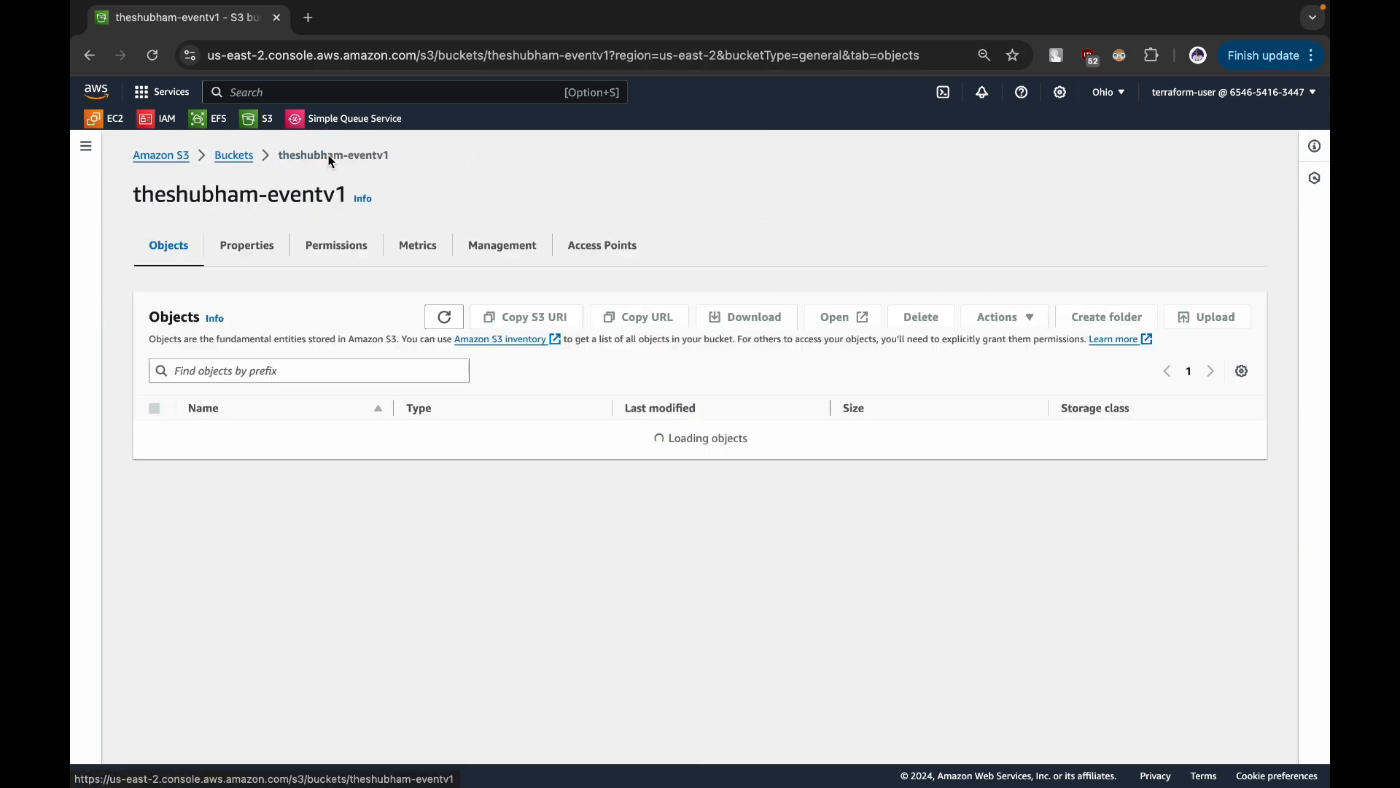
- Open the logsv1 bucket's permissions and examine the service principal, action and resource in its bucket policy
click(243, 158)
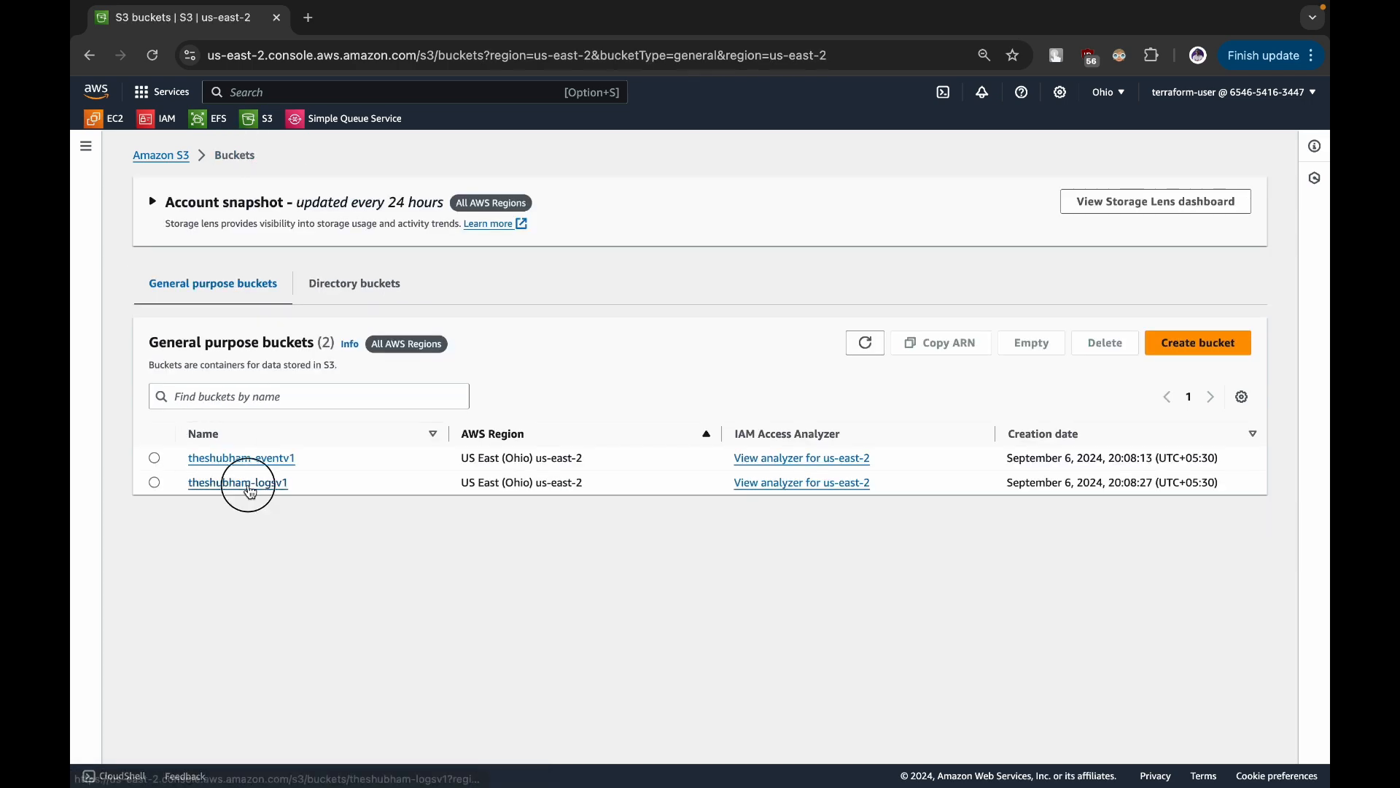
click(251, 487)
click(332, 245)
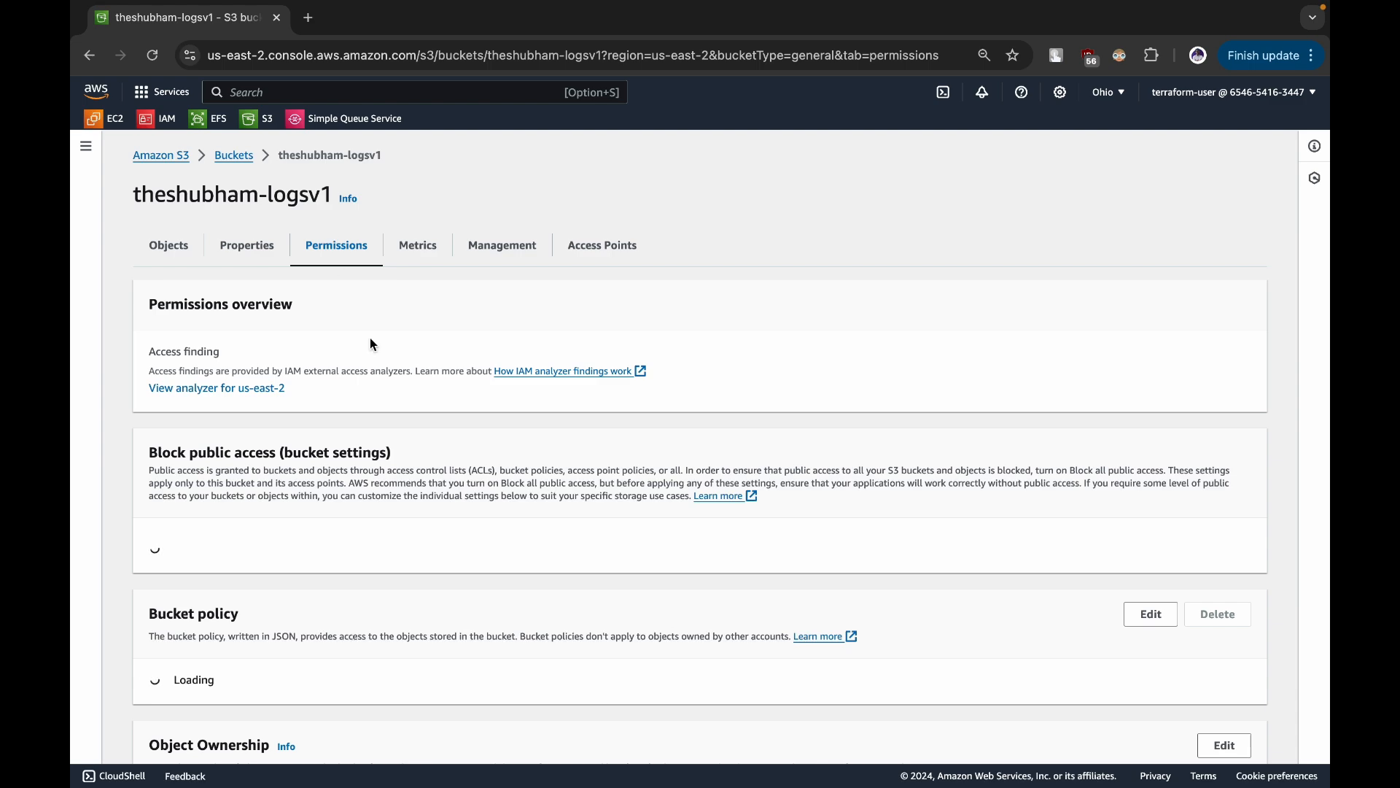
scroll(441, 473, down, 8)
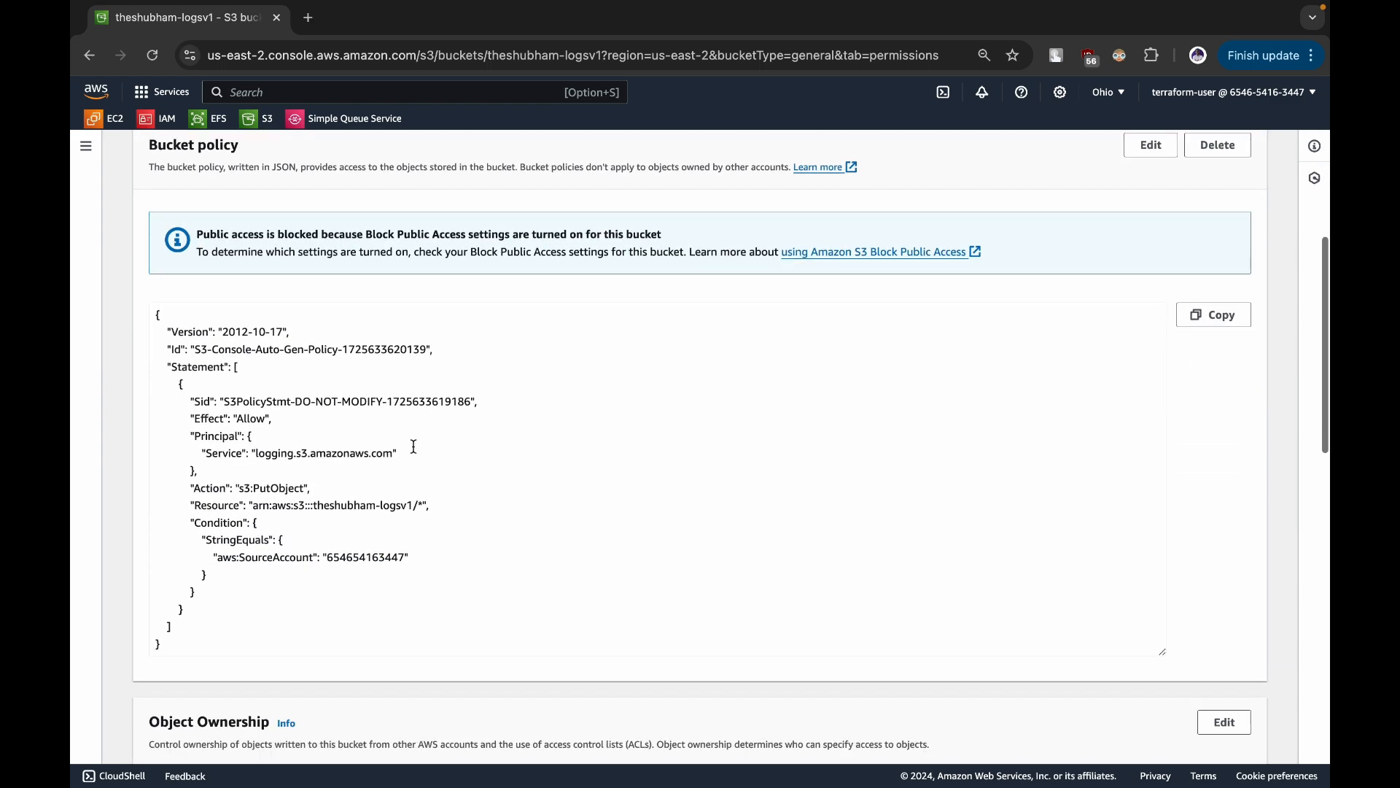
drag(157, 313, 238, 640)
click(238, 635)
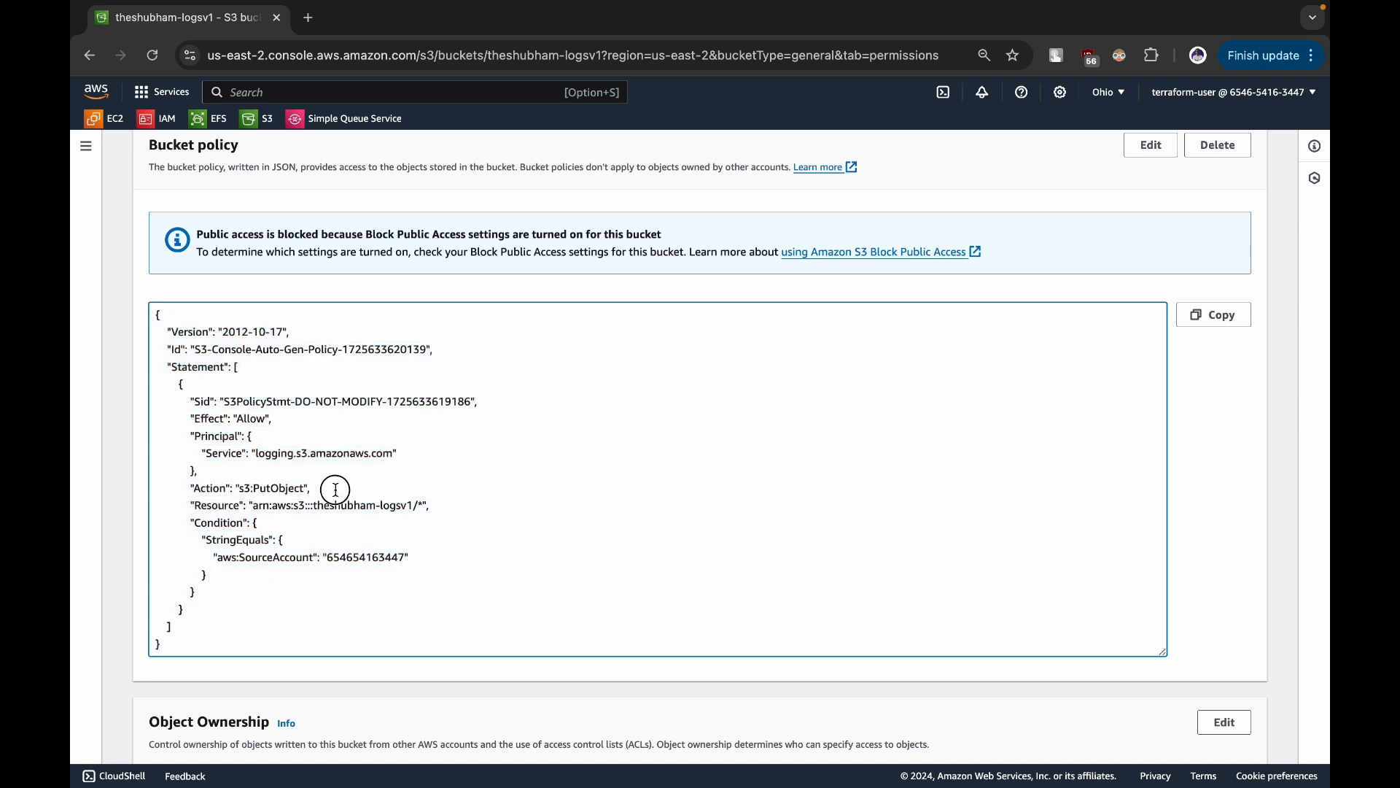
drag(260, 505, 422, 506)
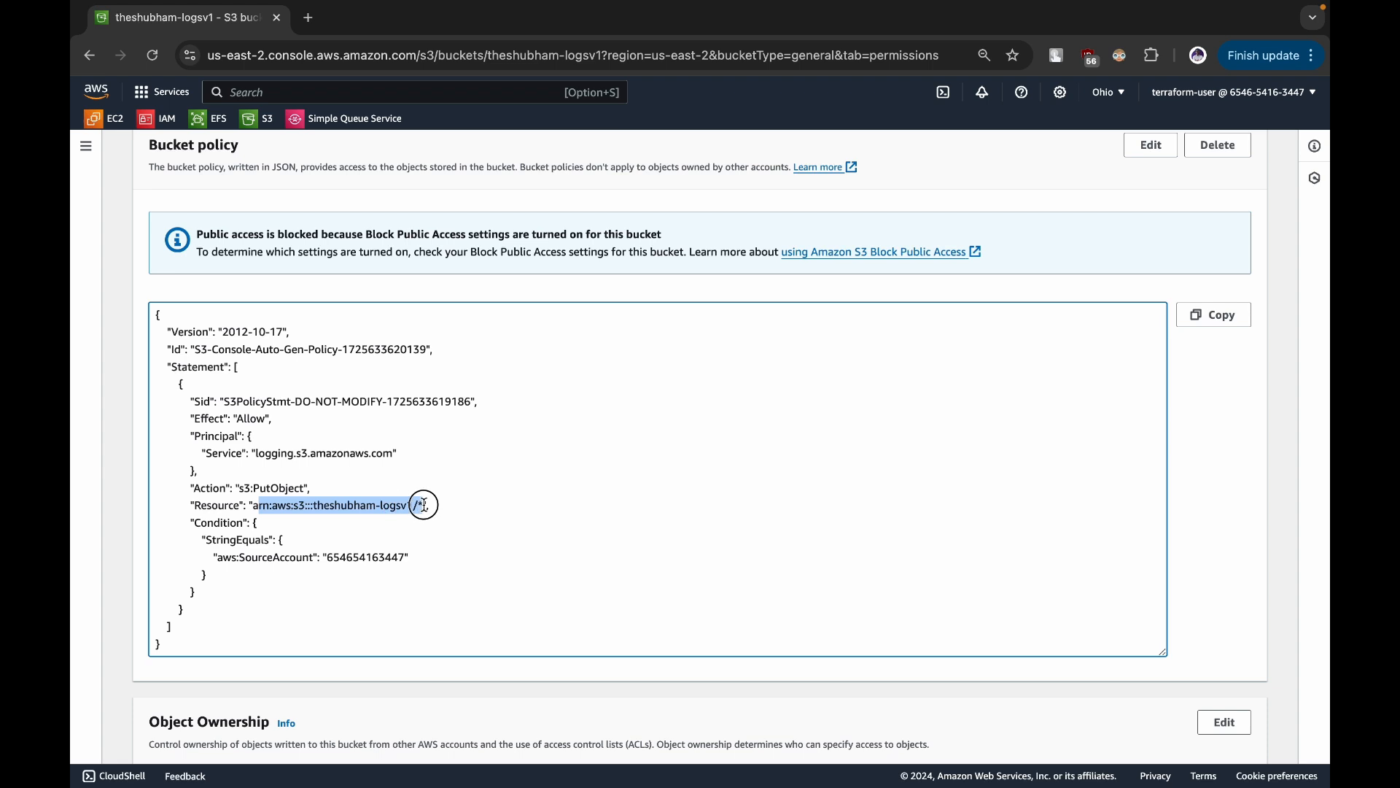
click(423, 505)
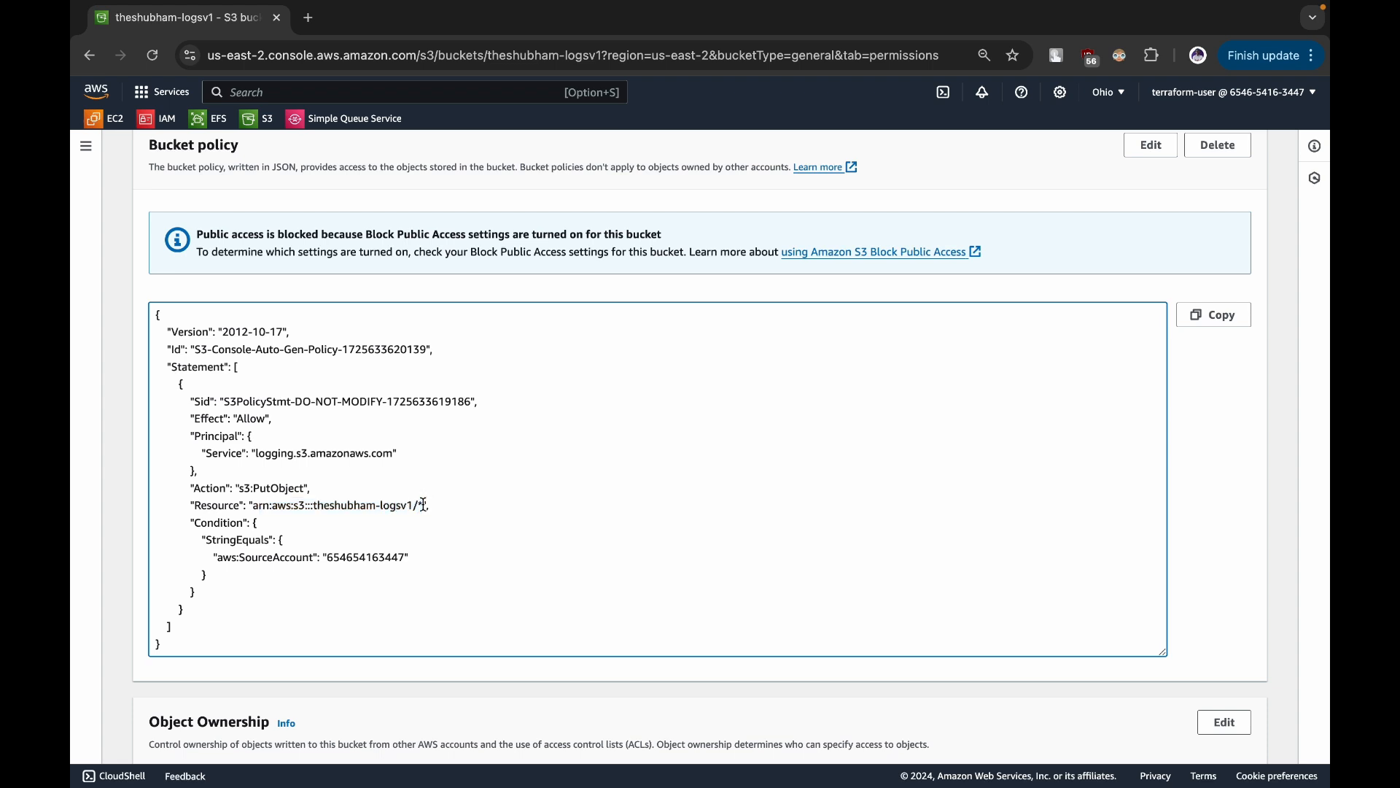
- Start an upload to the eventv1 bucket and add the desktop files Screenshot 2024-09-05 at 8.46.30 PM.png and Screenshot 2024-09-05 at 8.50.00 PM.png
scroll(425, 505, up, 10)
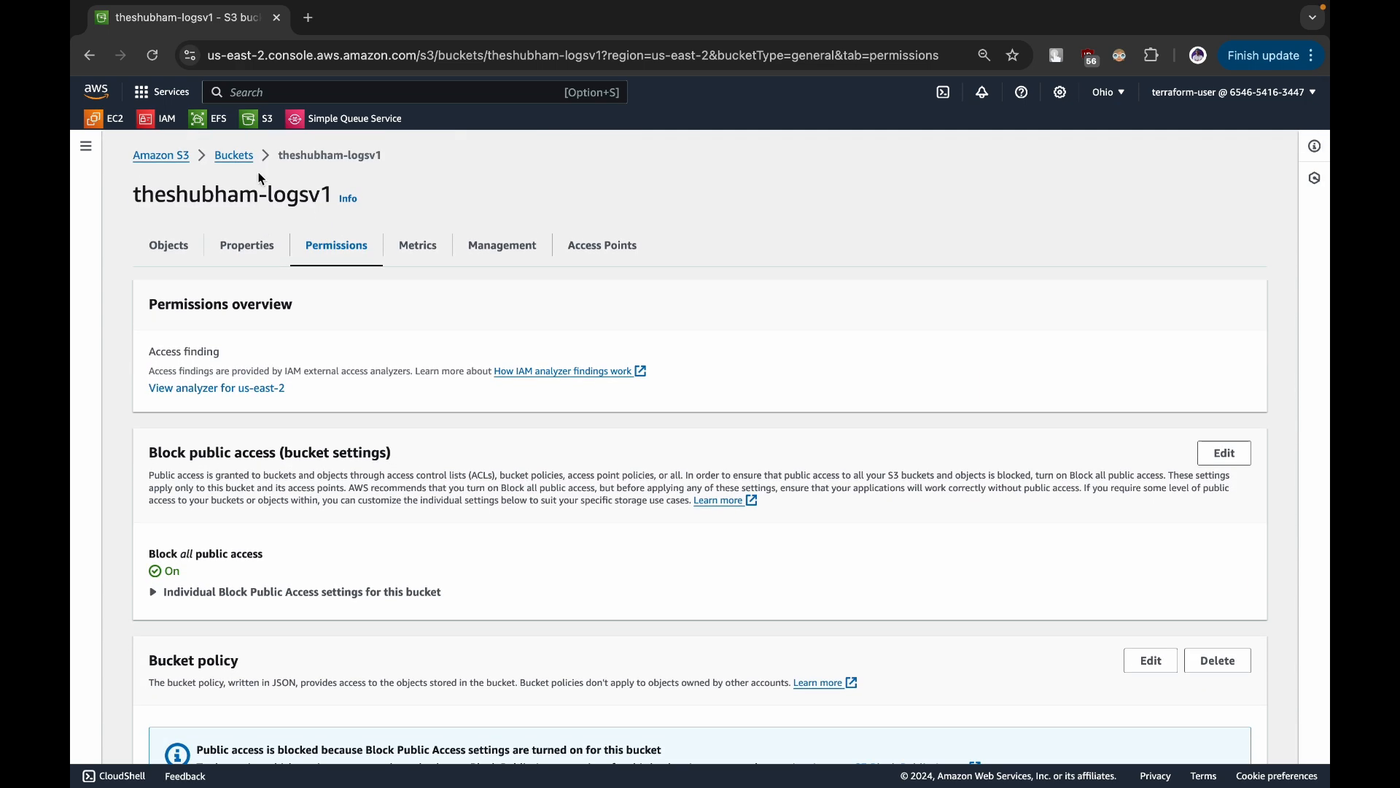
click(243, 157)
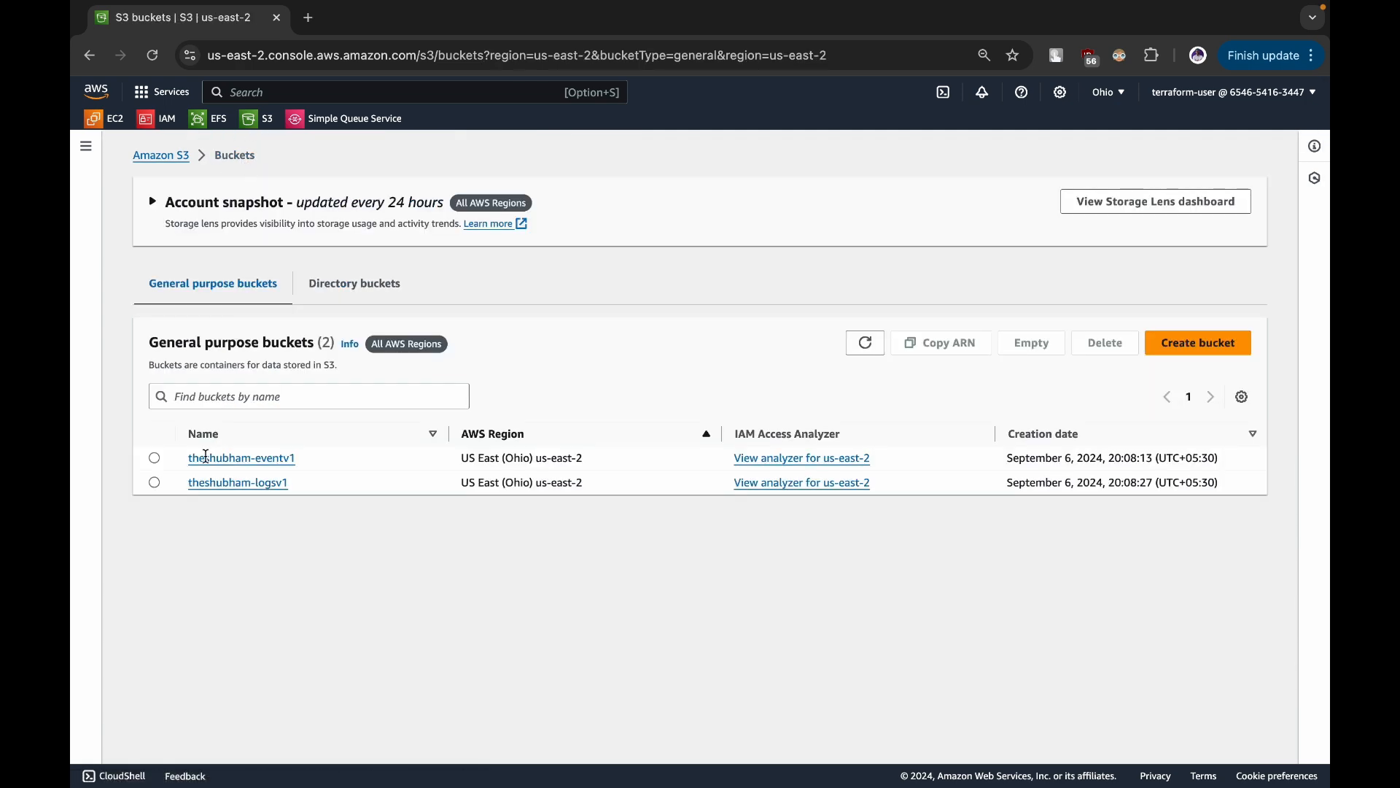
click(241, 458)
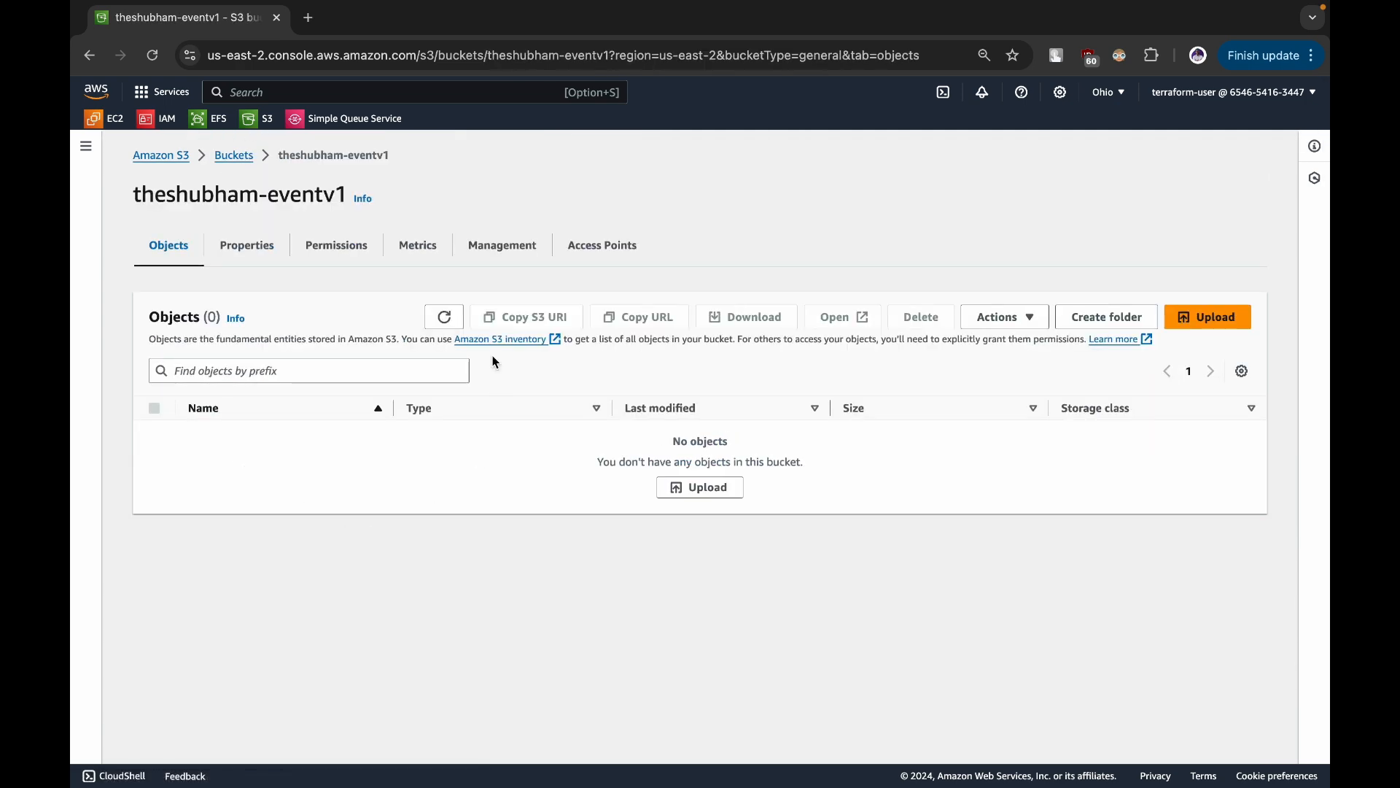
click(688, 487)
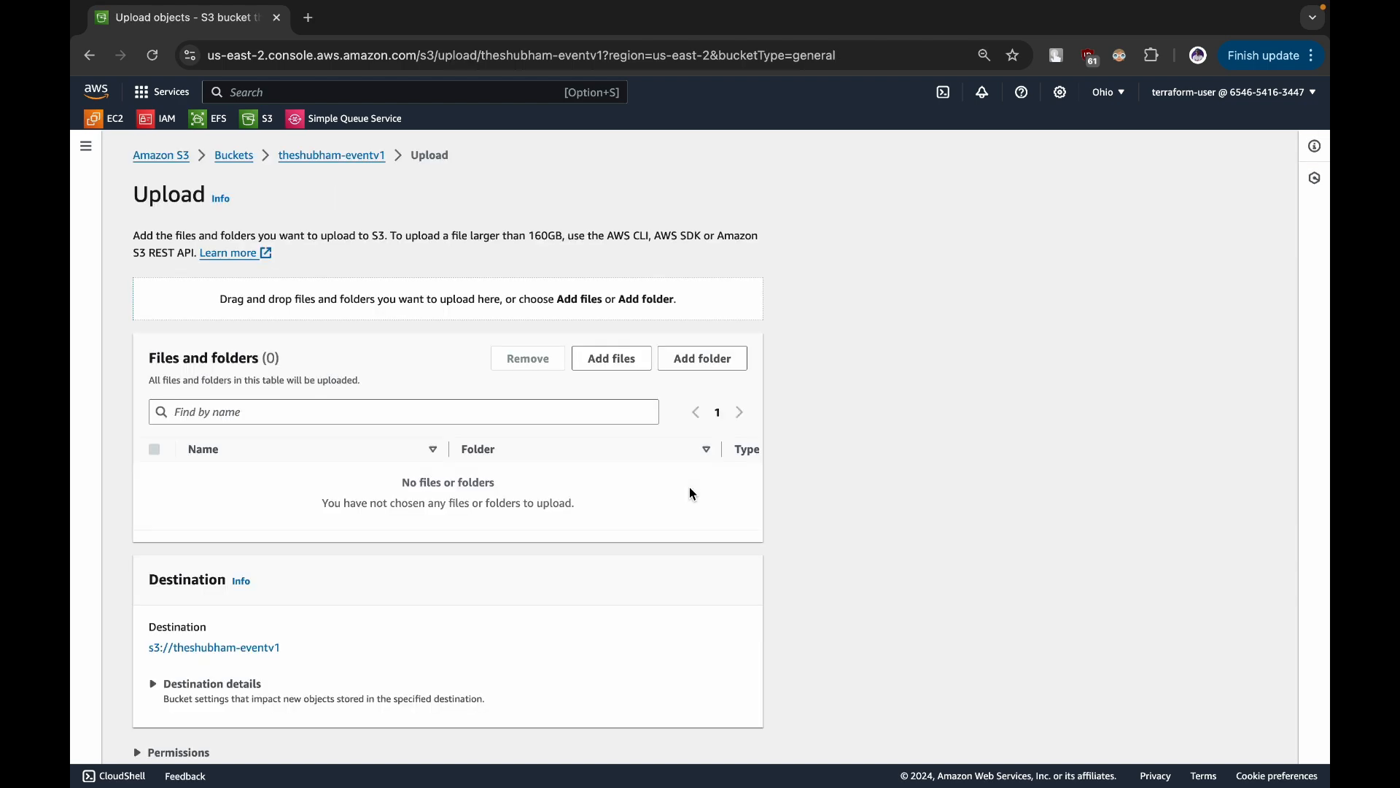
click(612, 358)
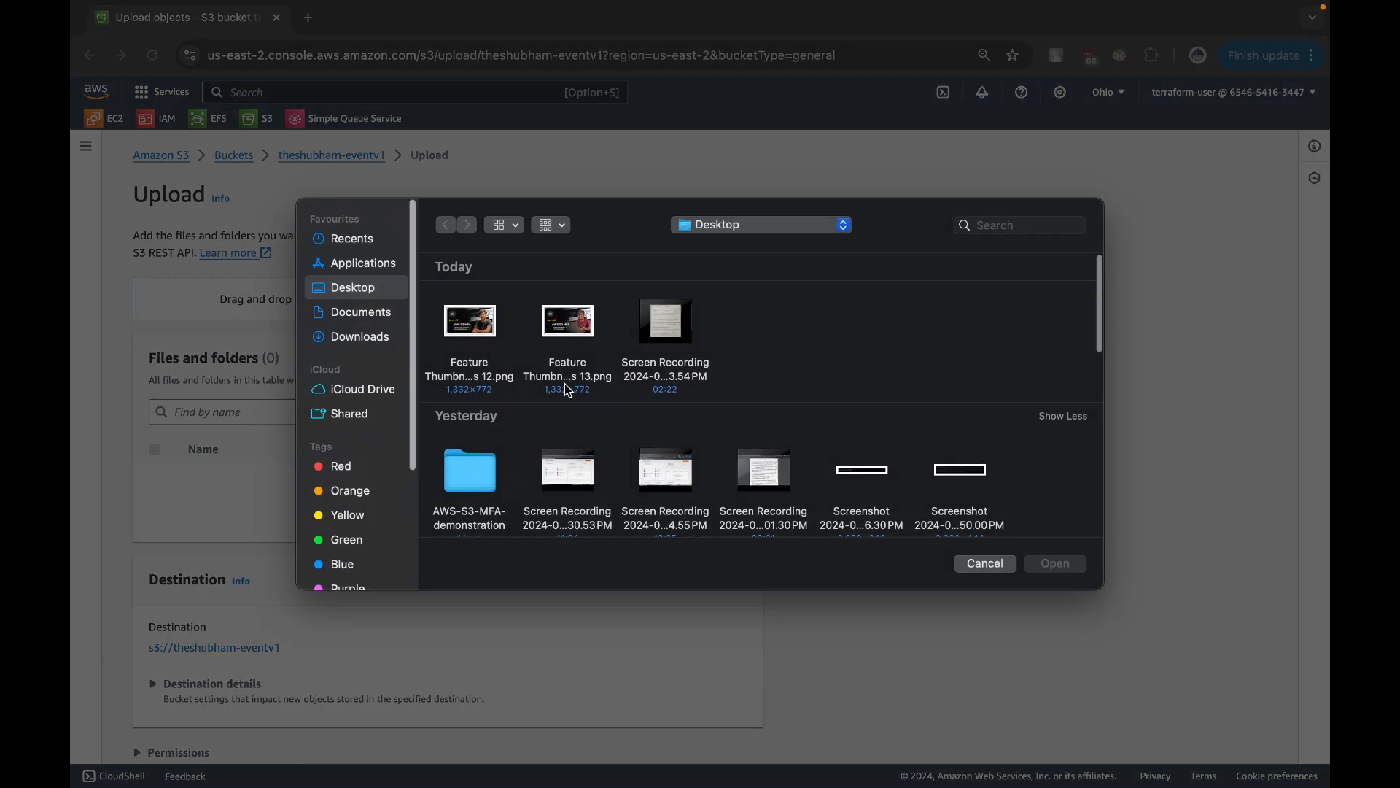
click(470, 339)
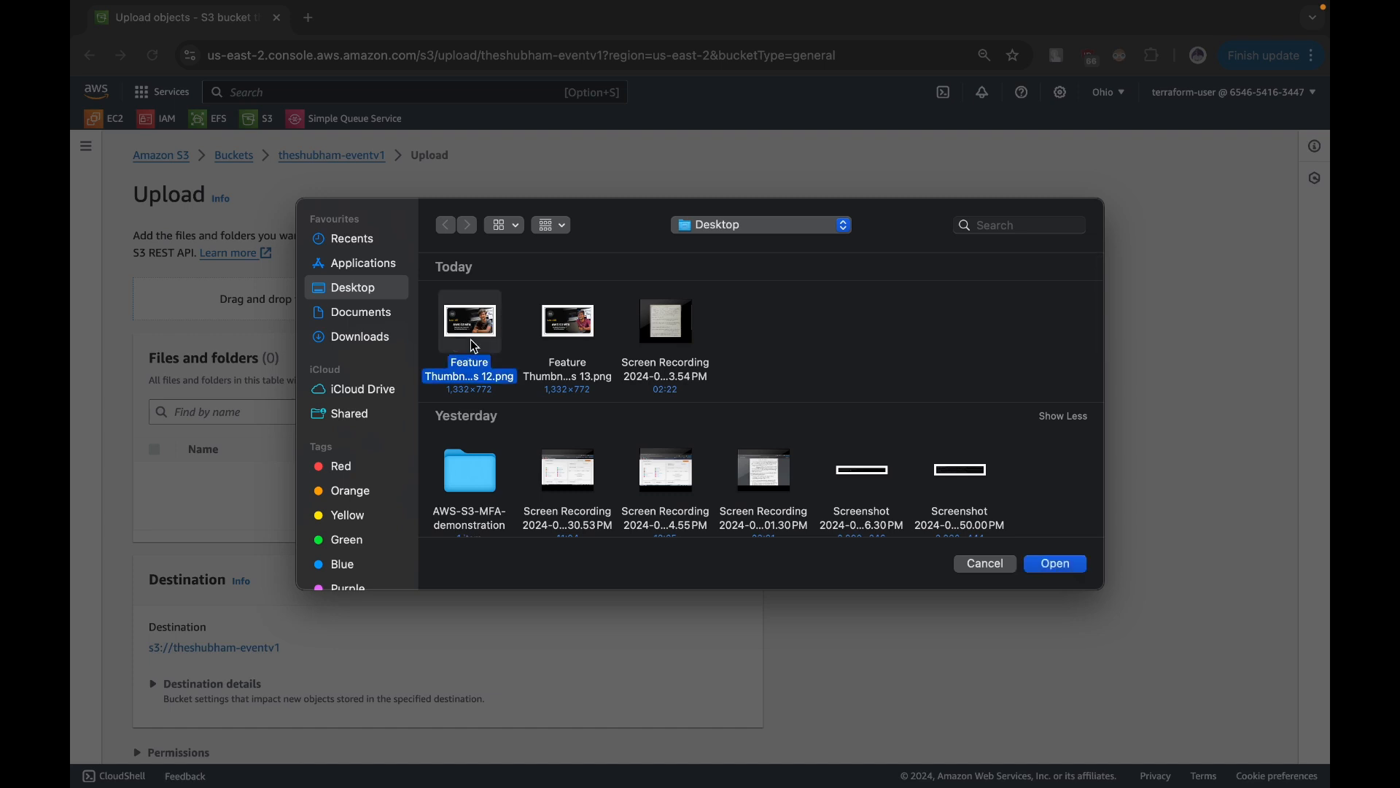
super+click(569, 321)
click(866, 471)
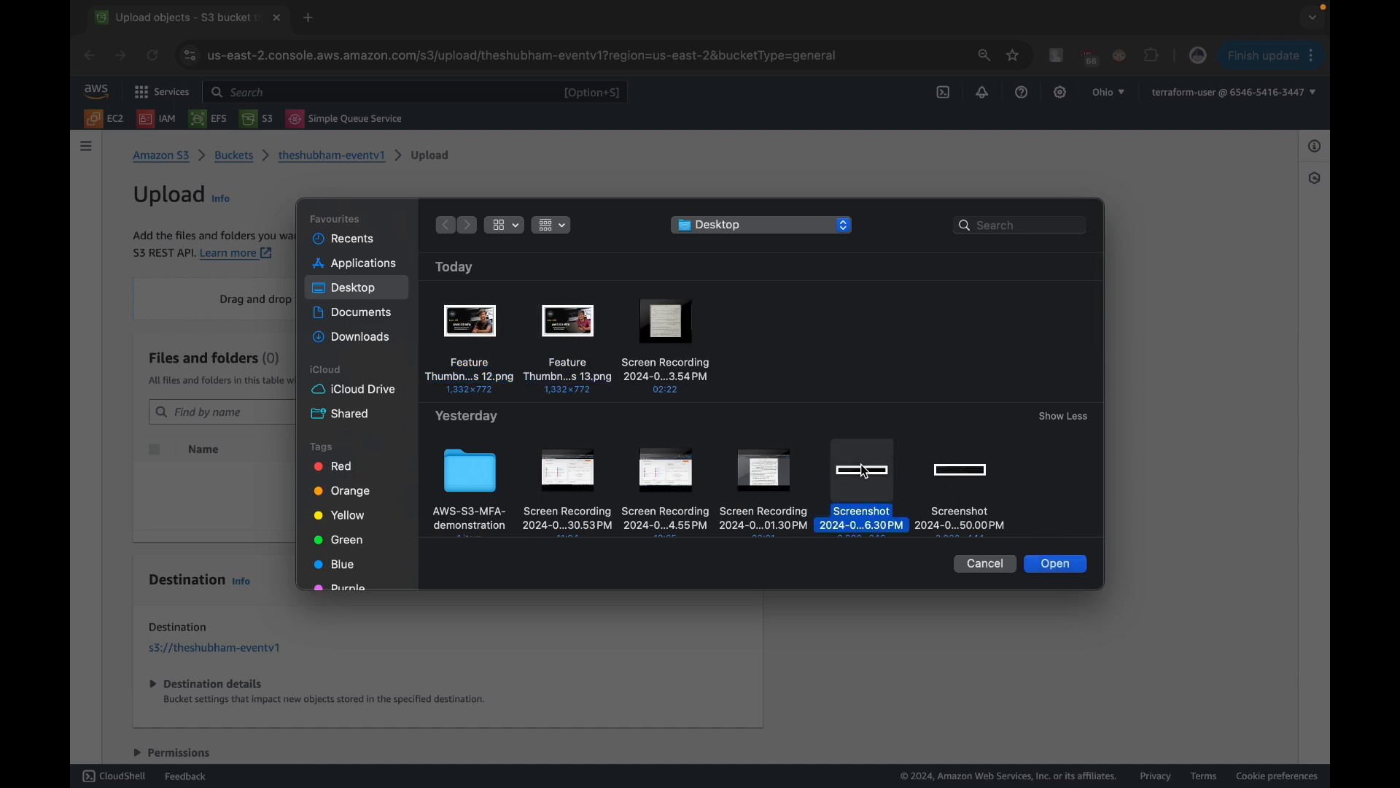
key(shift+Right)
click(1043, 562)
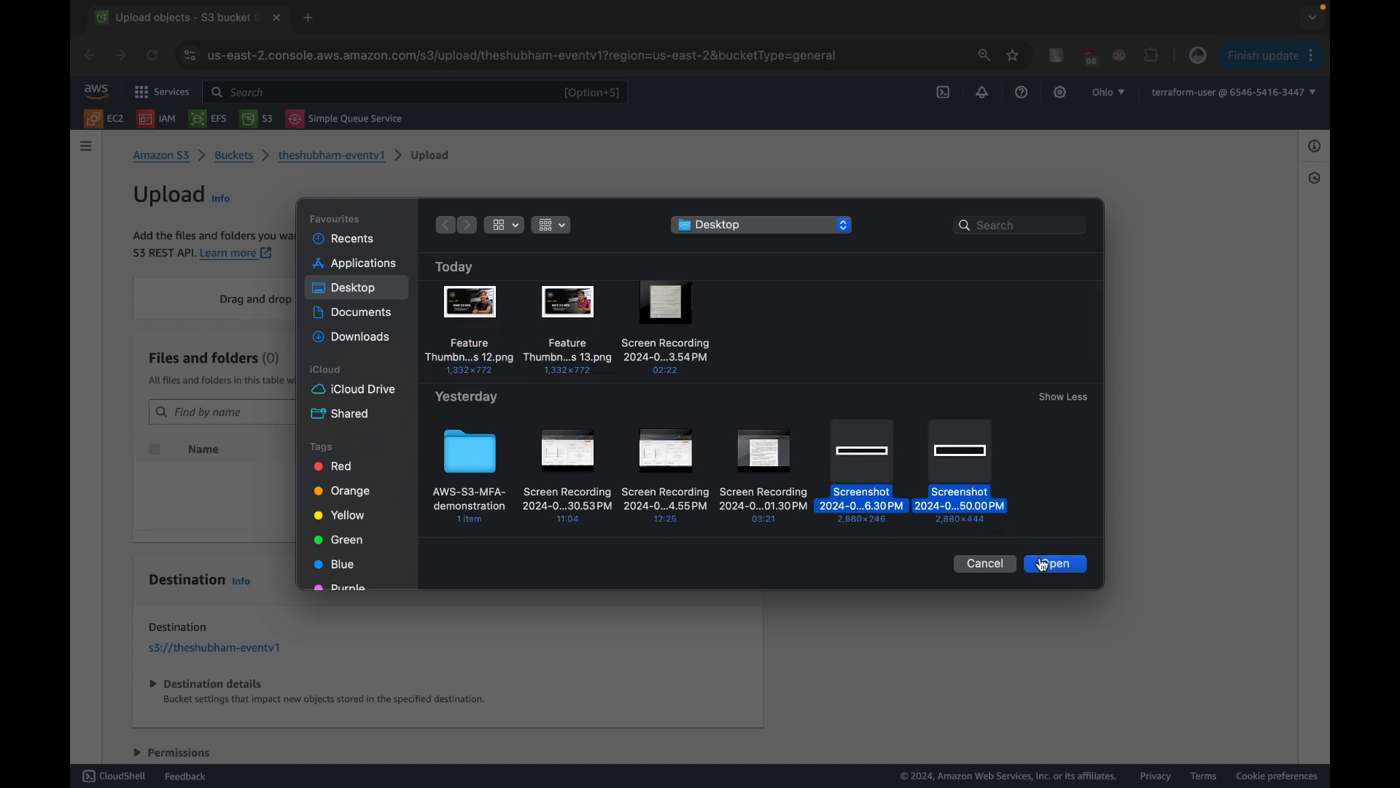
- Upload the two screenshots to the eventv1 bucket, close the upload status and refresh the object list
scroll(1040, 557, down, 5)
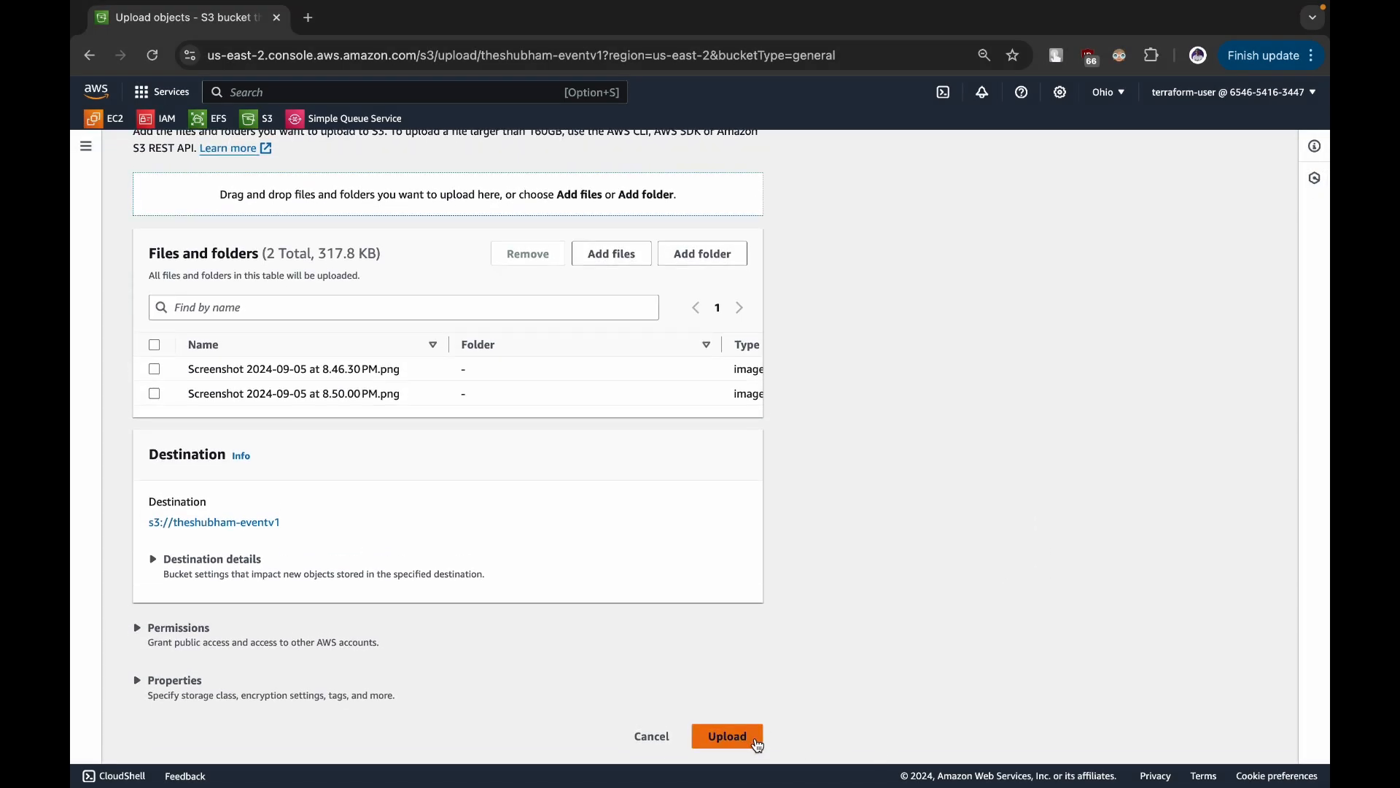
click(748, 739)
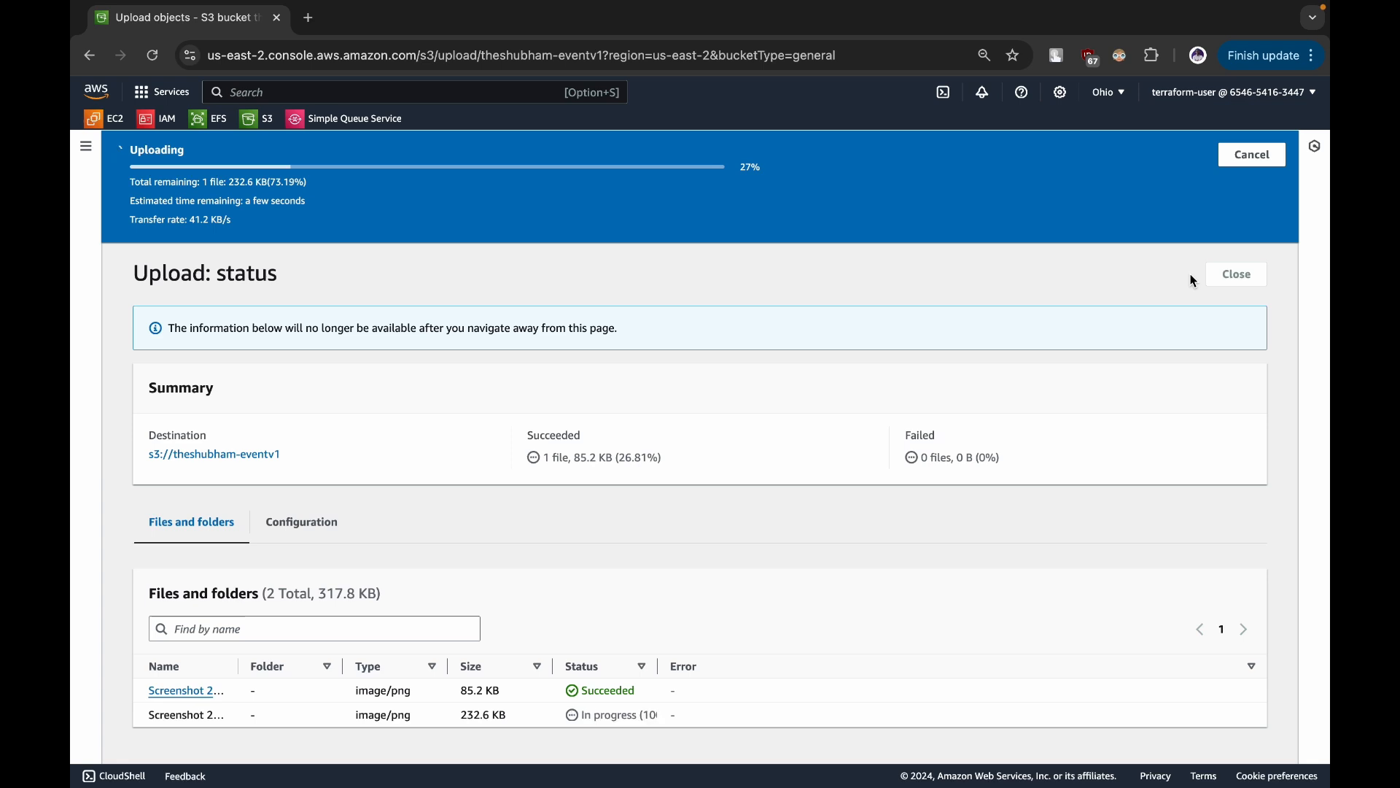
click(1237, 216)
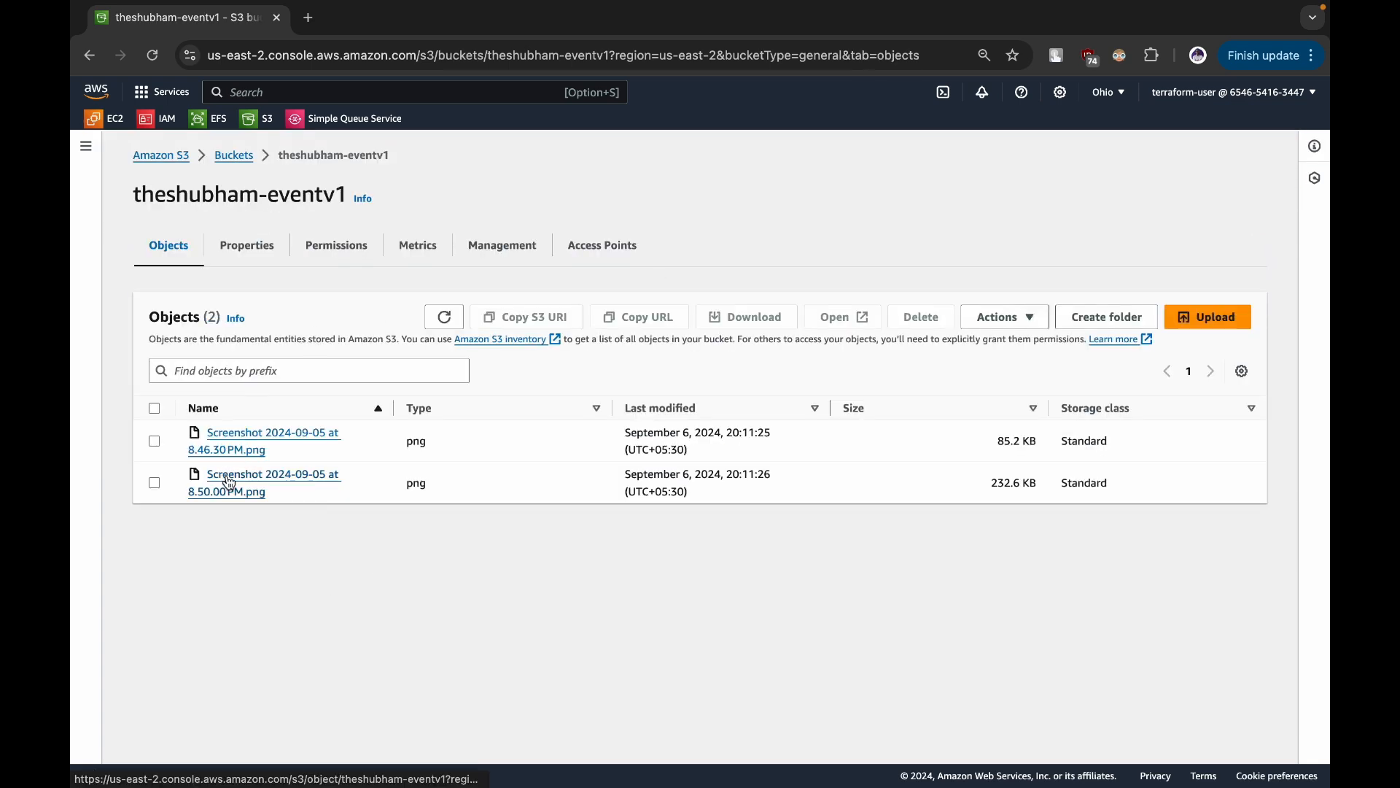
click(444, 316)
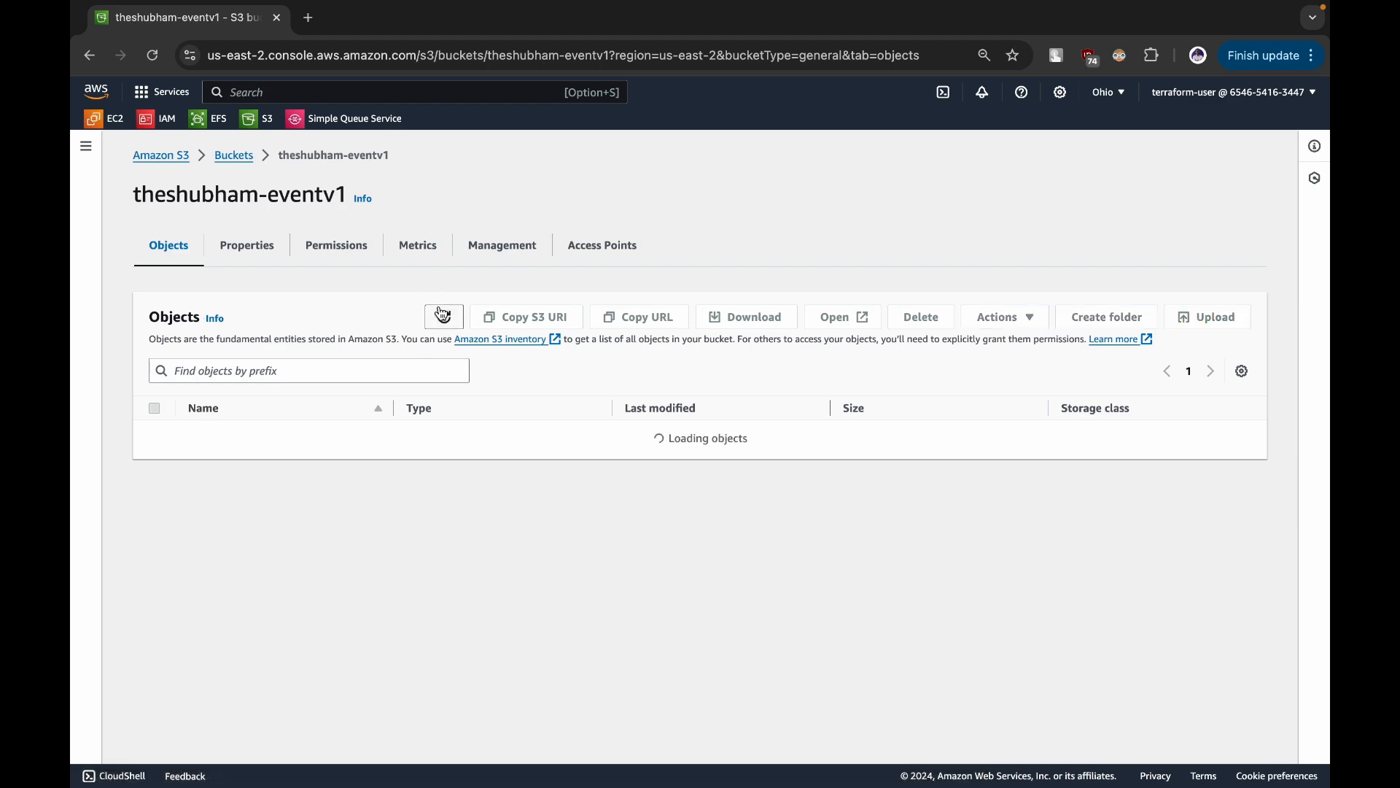
- Open the logsv1 bucket and refresh its object list to check for delivered access logs
click(235, 156)
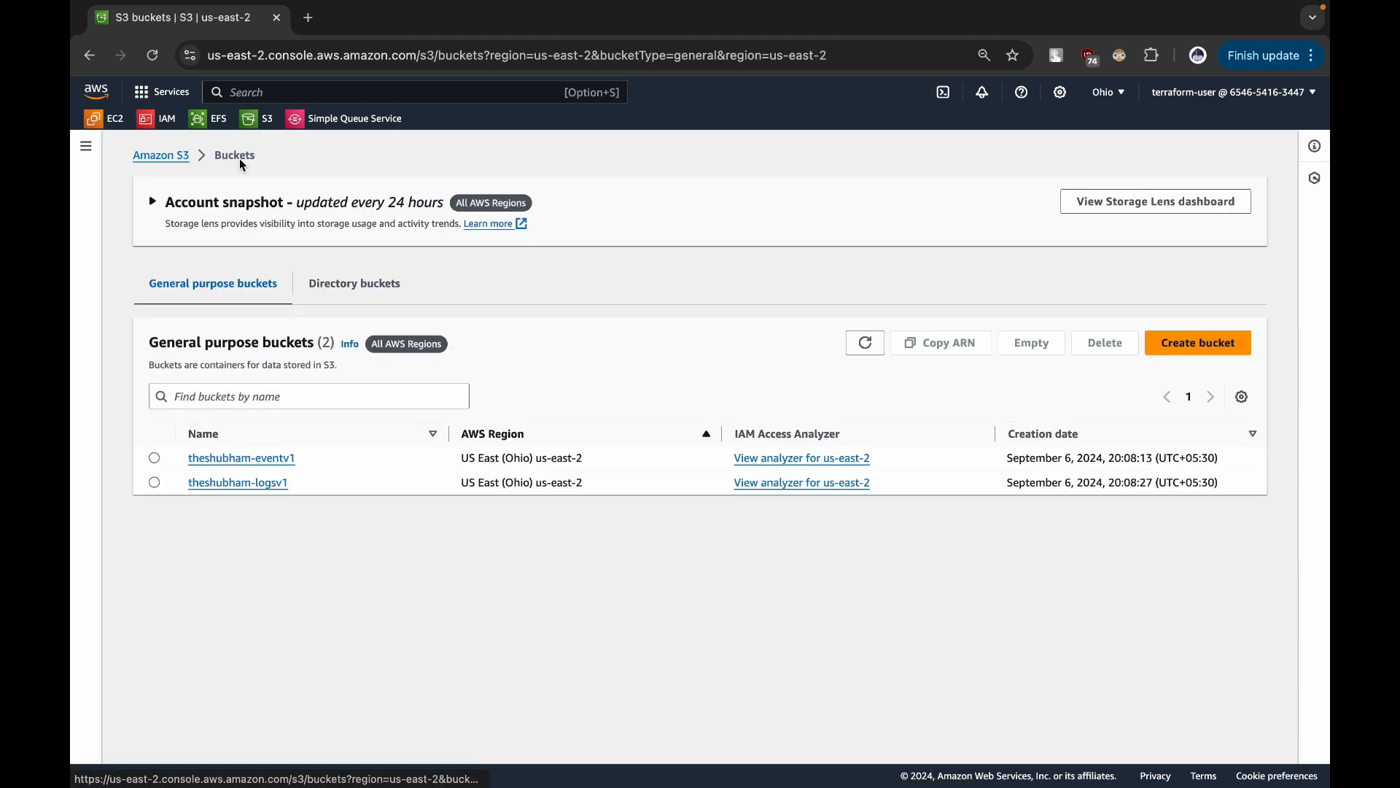
click(243, 482)
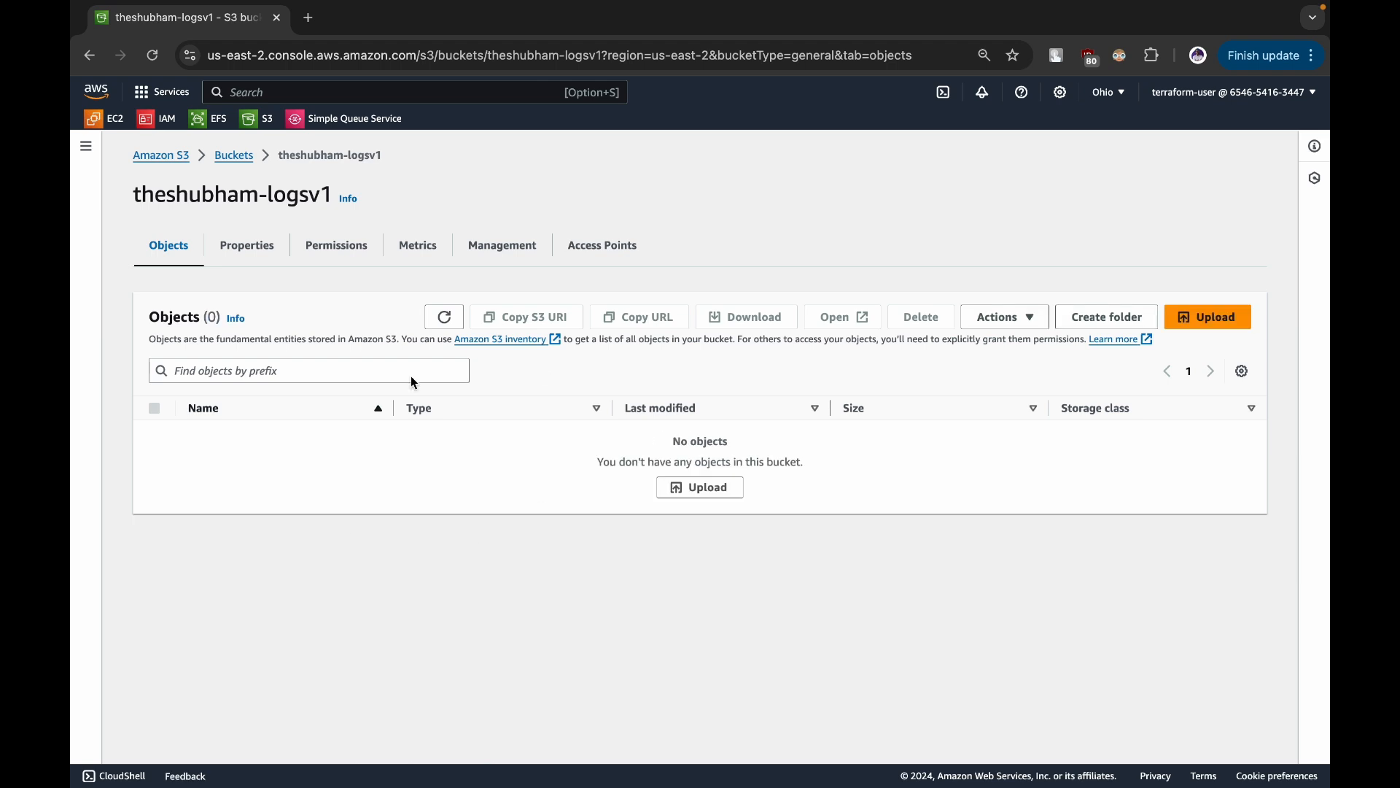
click(458, 321)
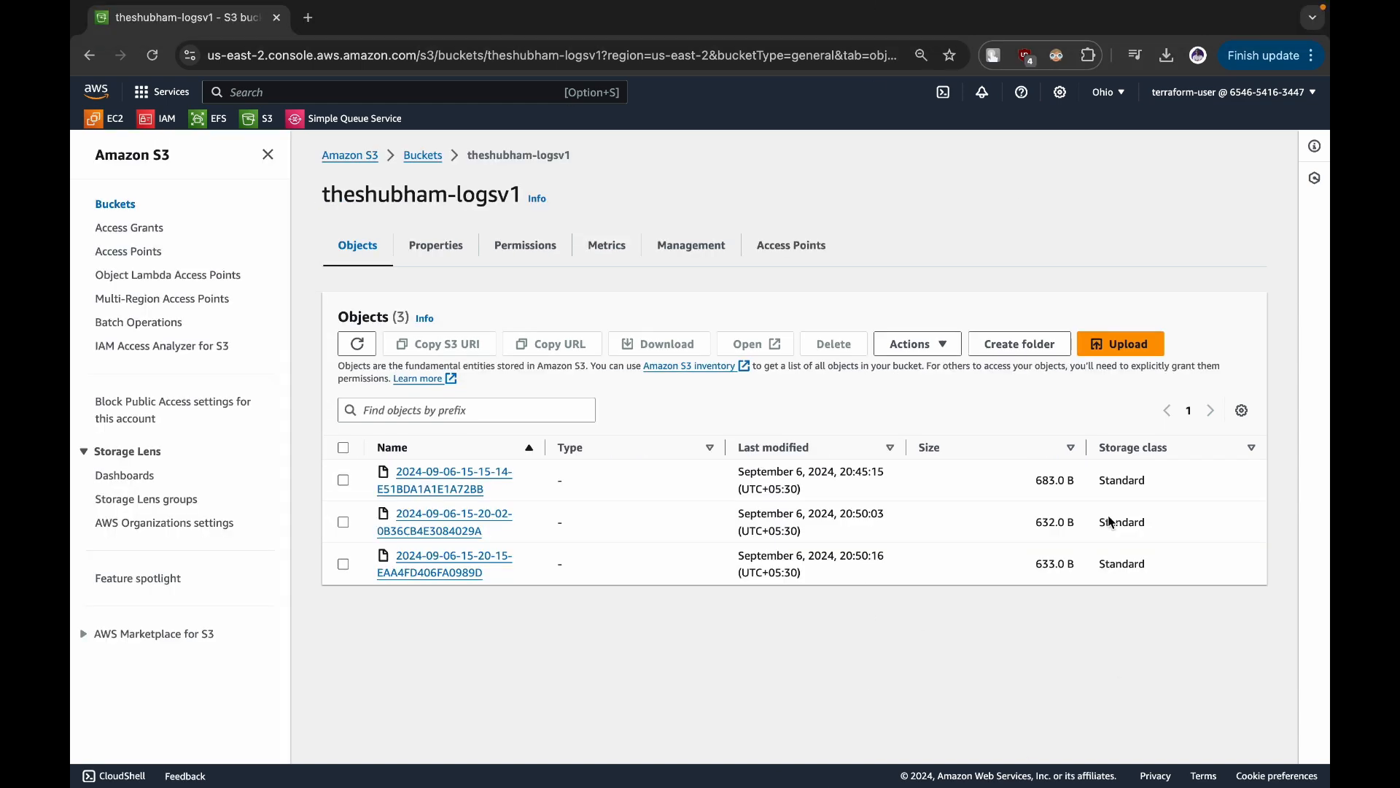
mouse_move(1318, 8)
click(441, 488)
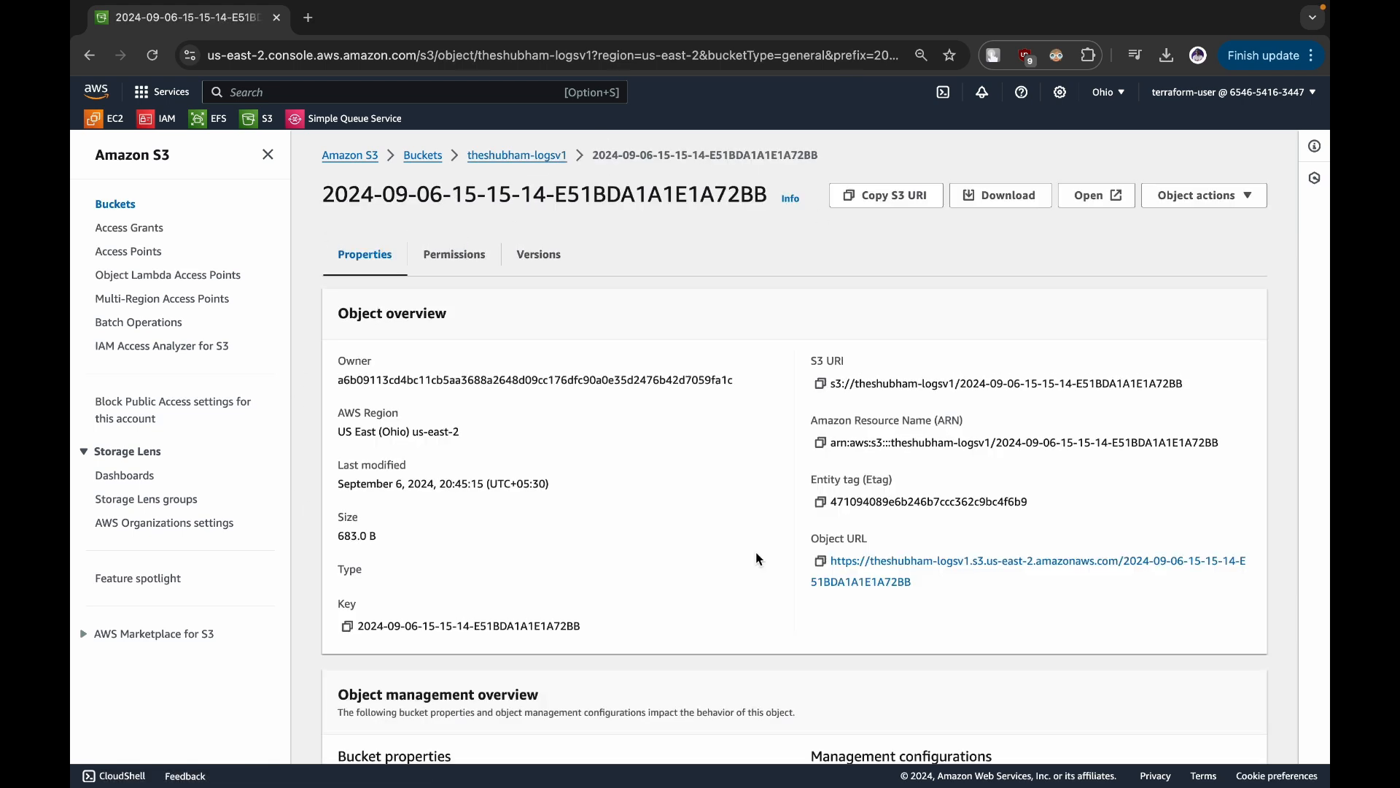
drag(313, 193, 769, 189)
click(465, 184)
triple_click(465, 184)
scroll(552, 413, down, 4)
scroll(553, 412, up, 5)
scroll(553, 413, down, 1)
click(519, 156)
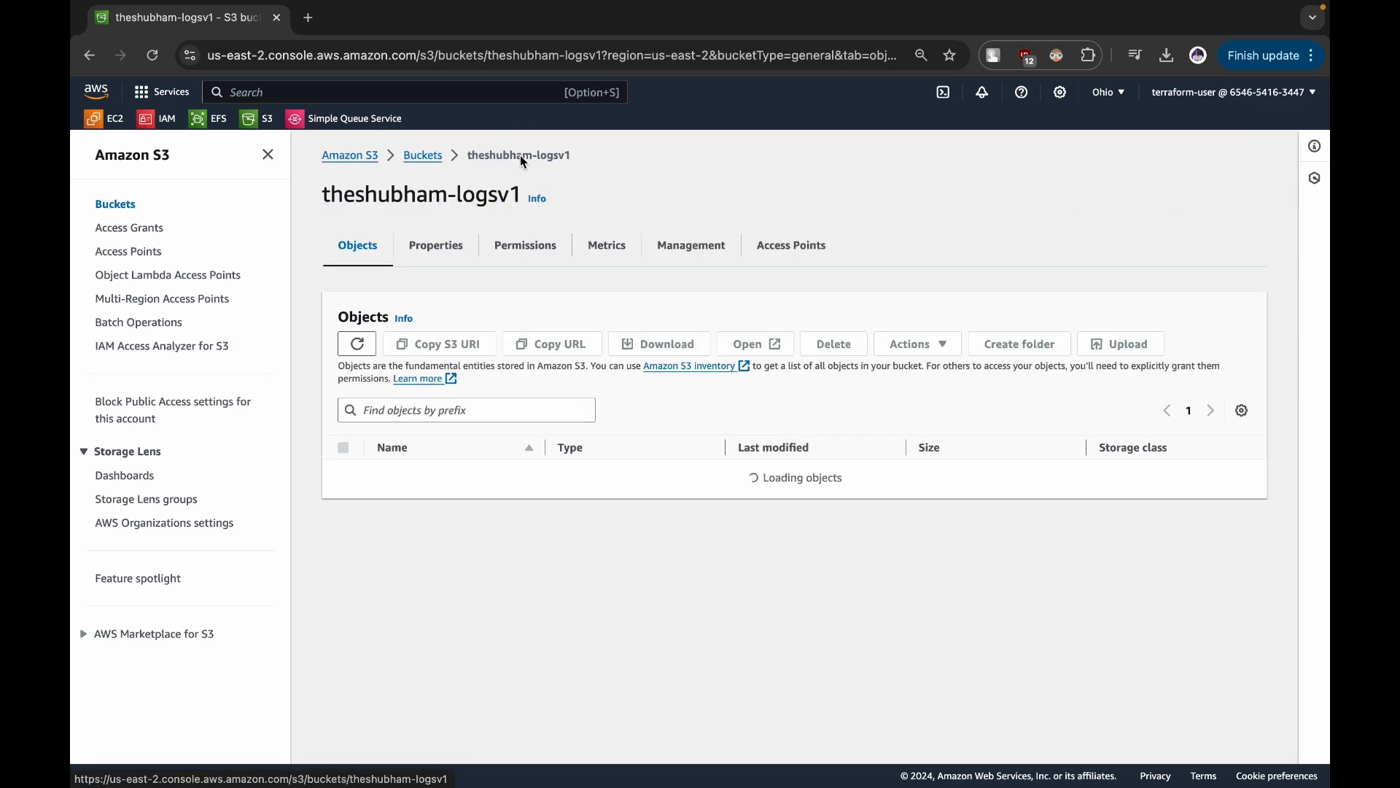
- Return to the bucket list and empty the eventv1 bucket, confirming with "permanently delete", and exit the status page
click(437, 160)
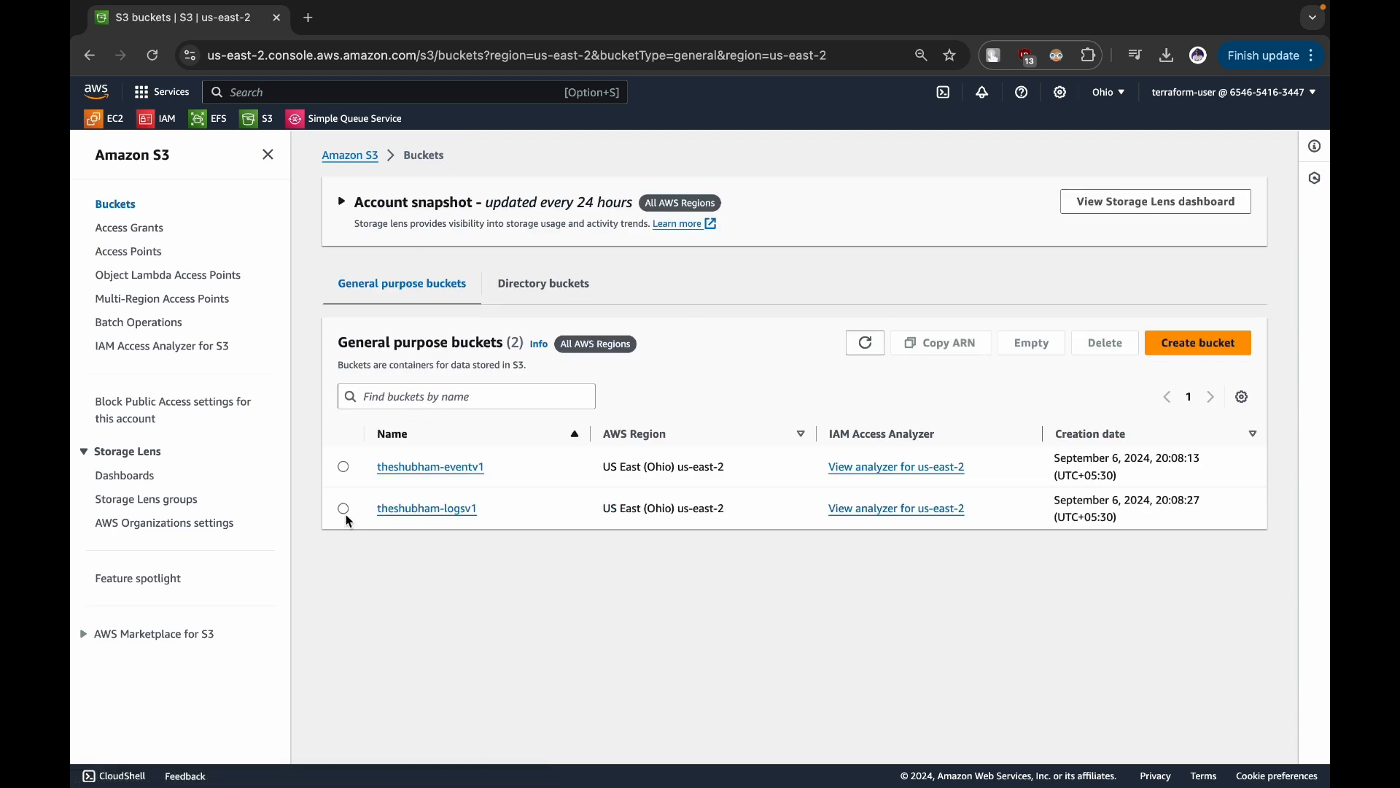
click(344, 467)
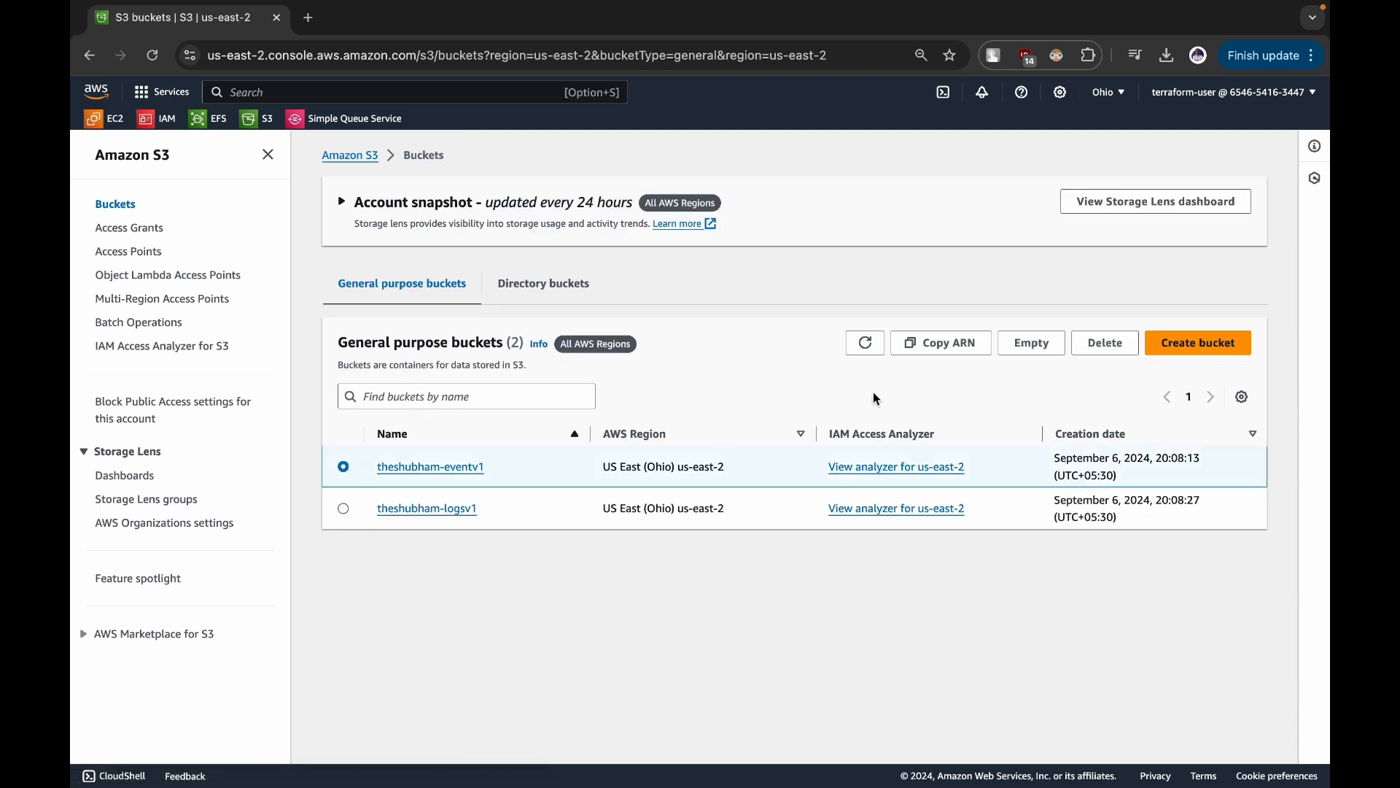
click(1105, 343)
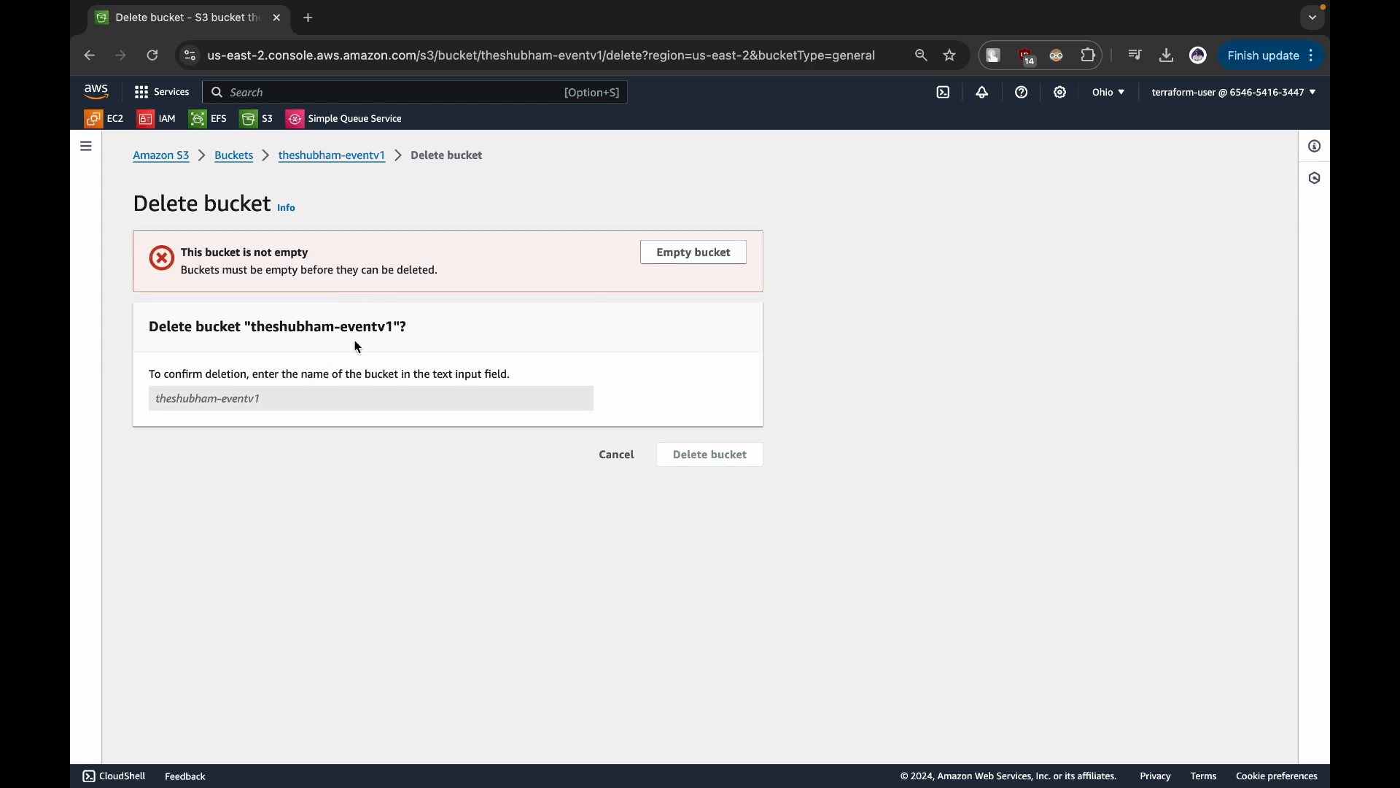
click(669, 245)
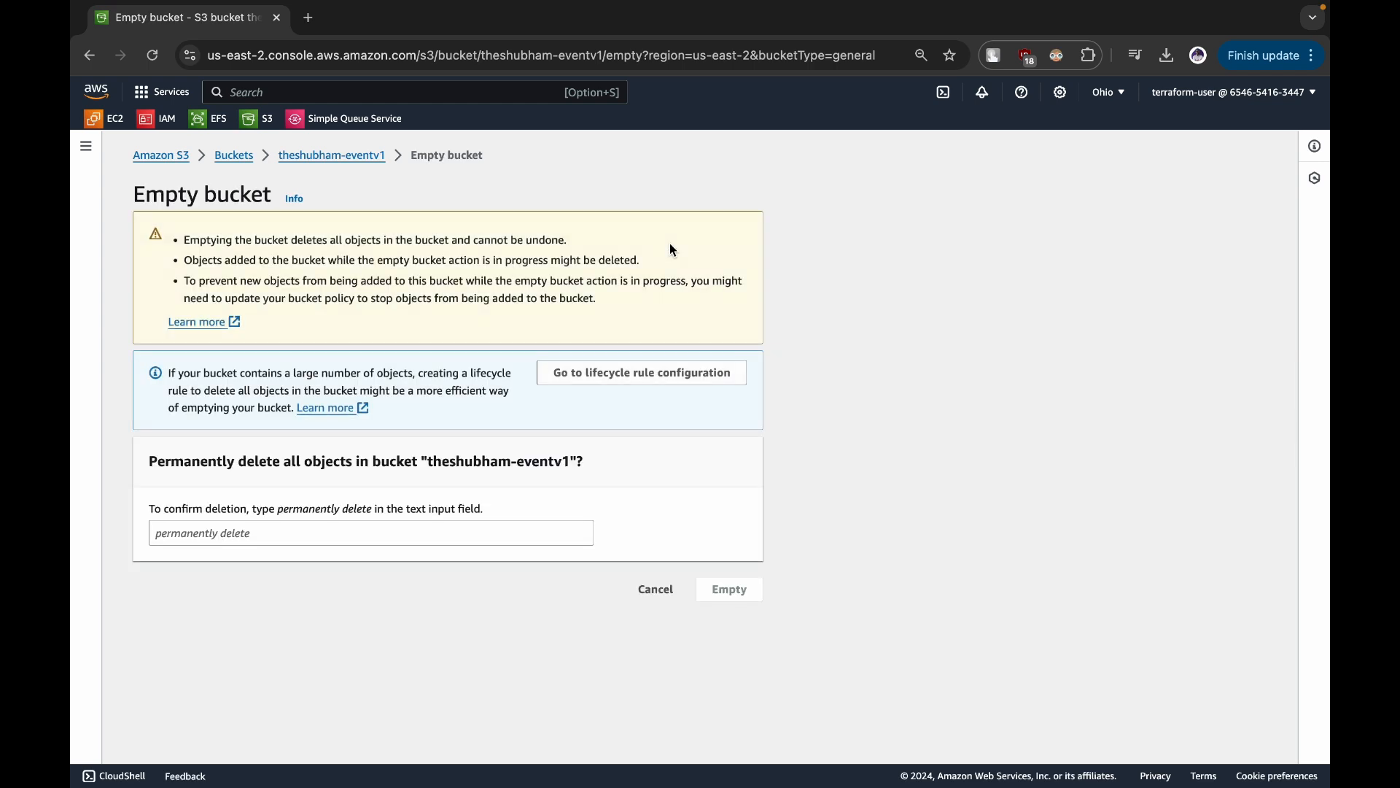
drag(278, 516, 373, 517)
key(super+c)
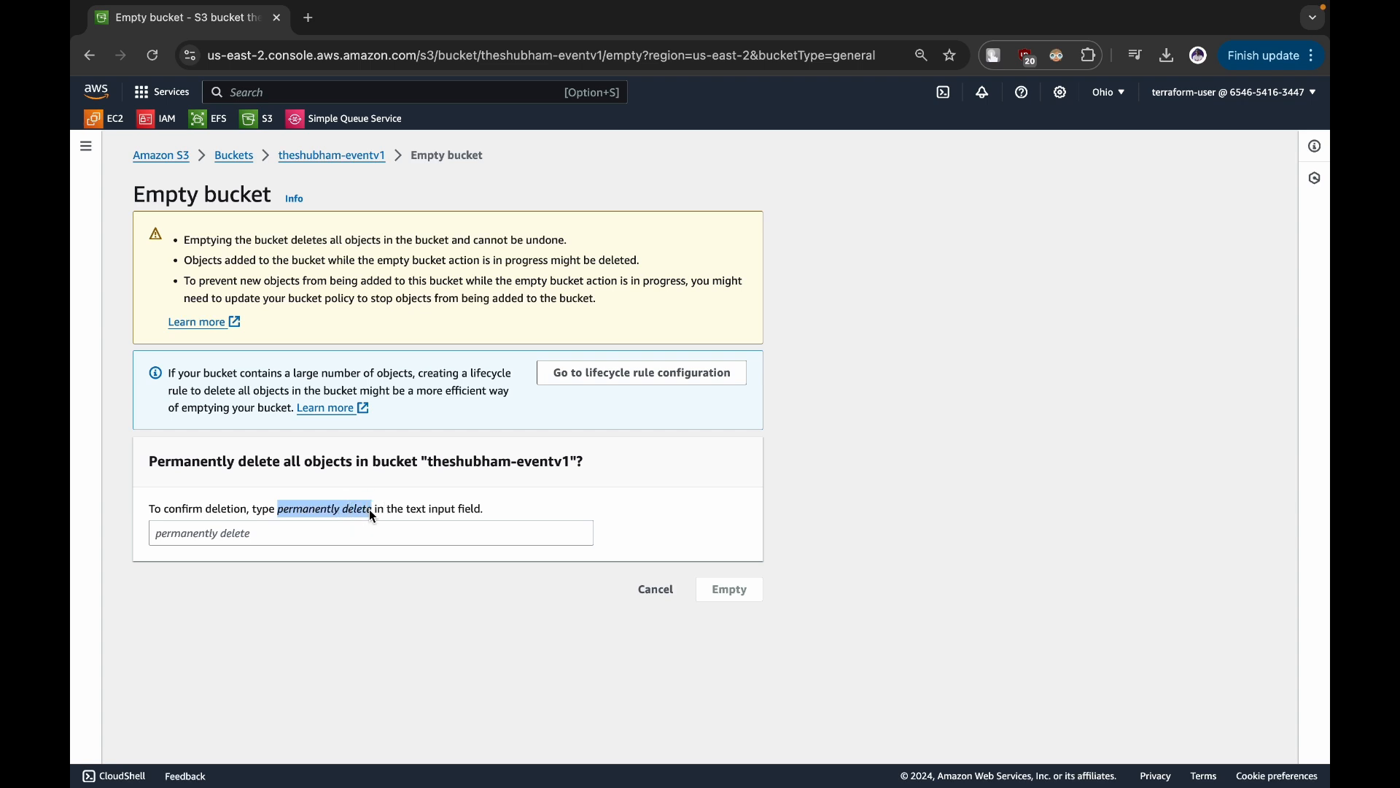
click(359, 531)
key(super+v)
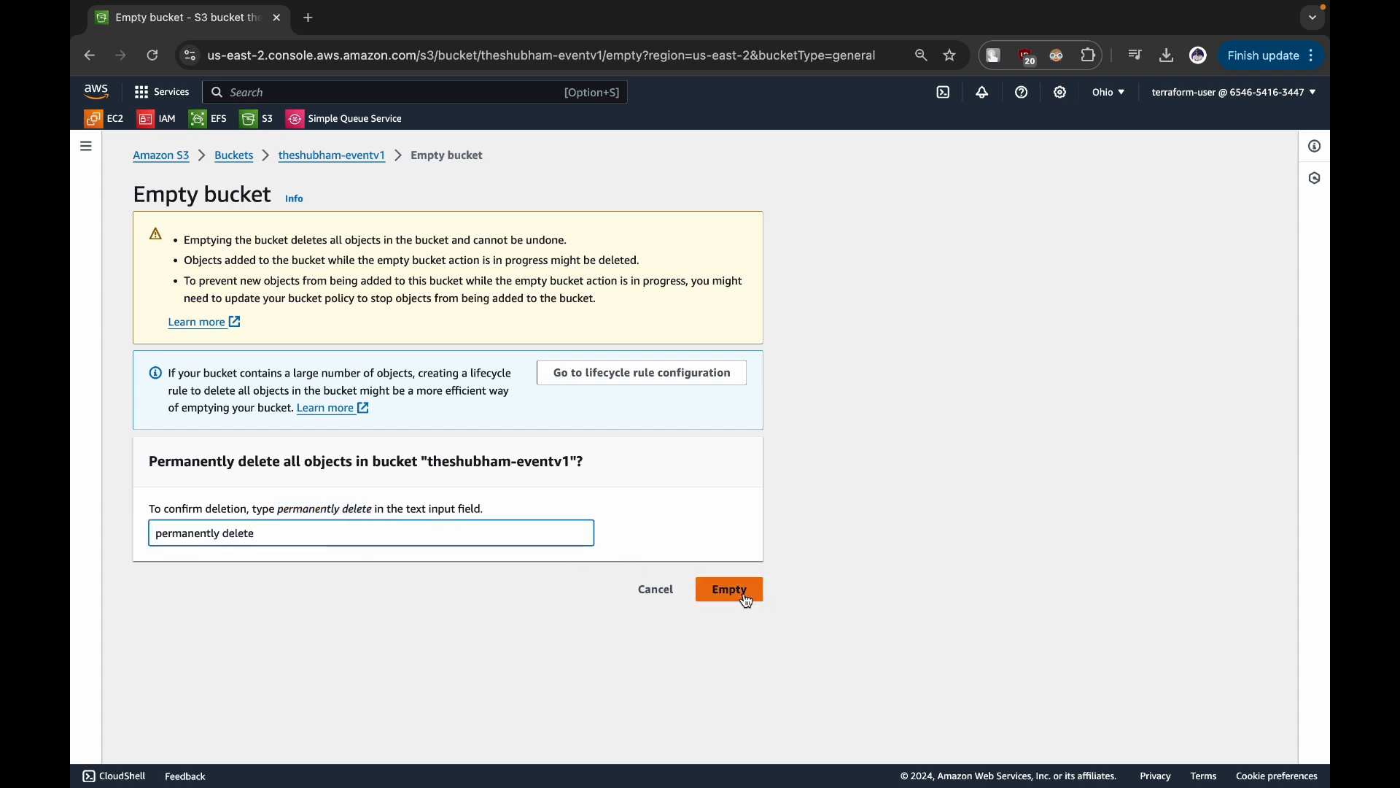
click(734, 587)
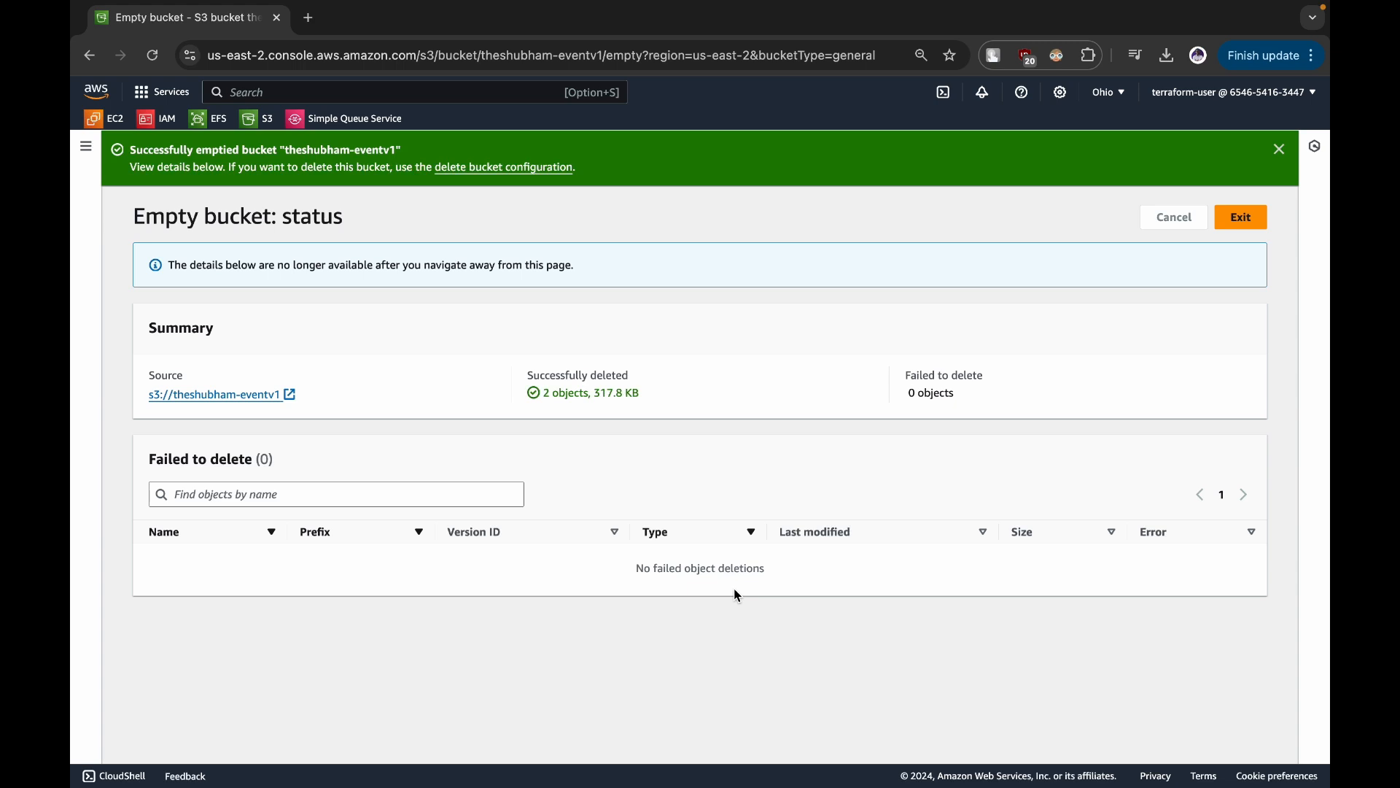
click(1223, 226)
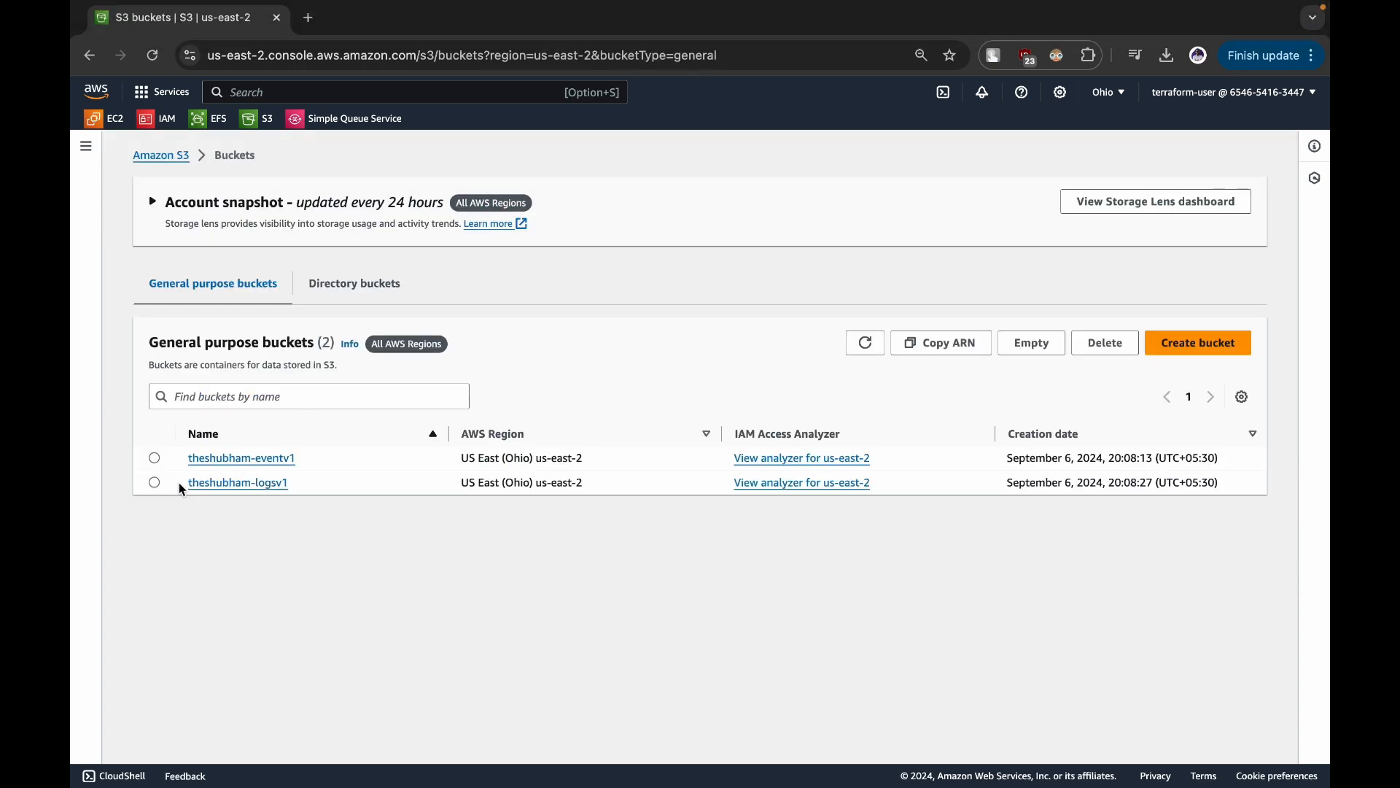
- Delete the emptied eventv1 bucket, entering its full bucket name as confirmation
click(154, 458)
click(1103, 344)
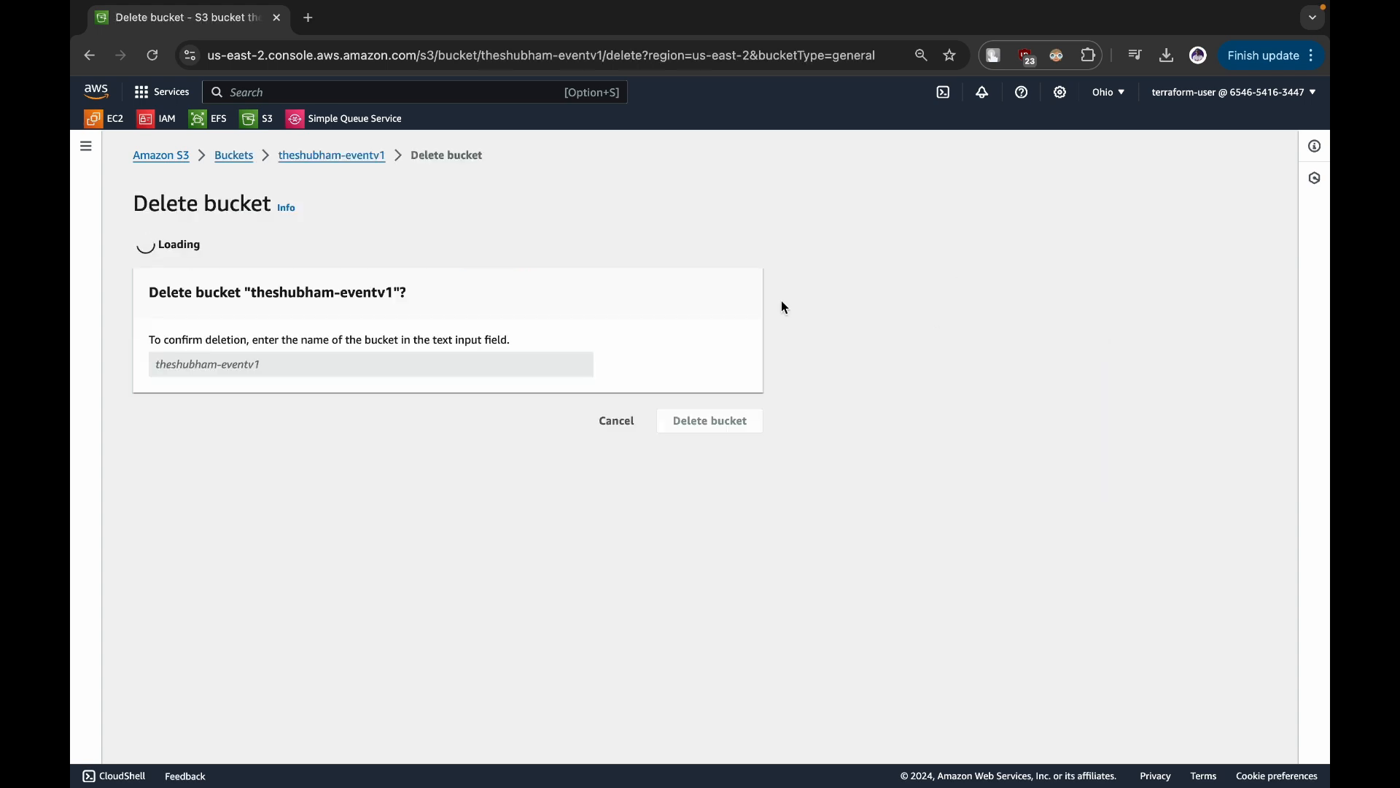
drag(250, 434, 391, 438)
key(super+c)
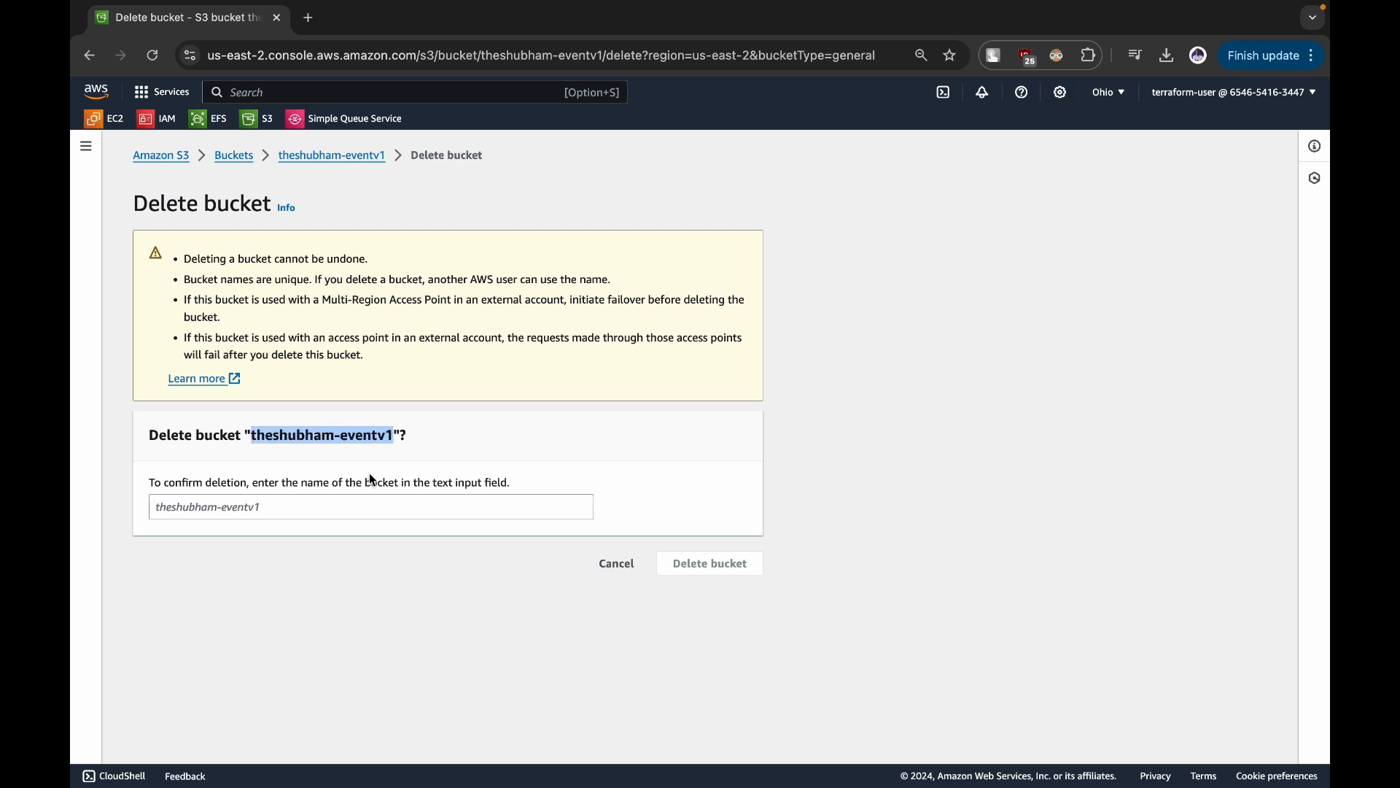
click(353, 507)
key(super+v)
click(686, 576)
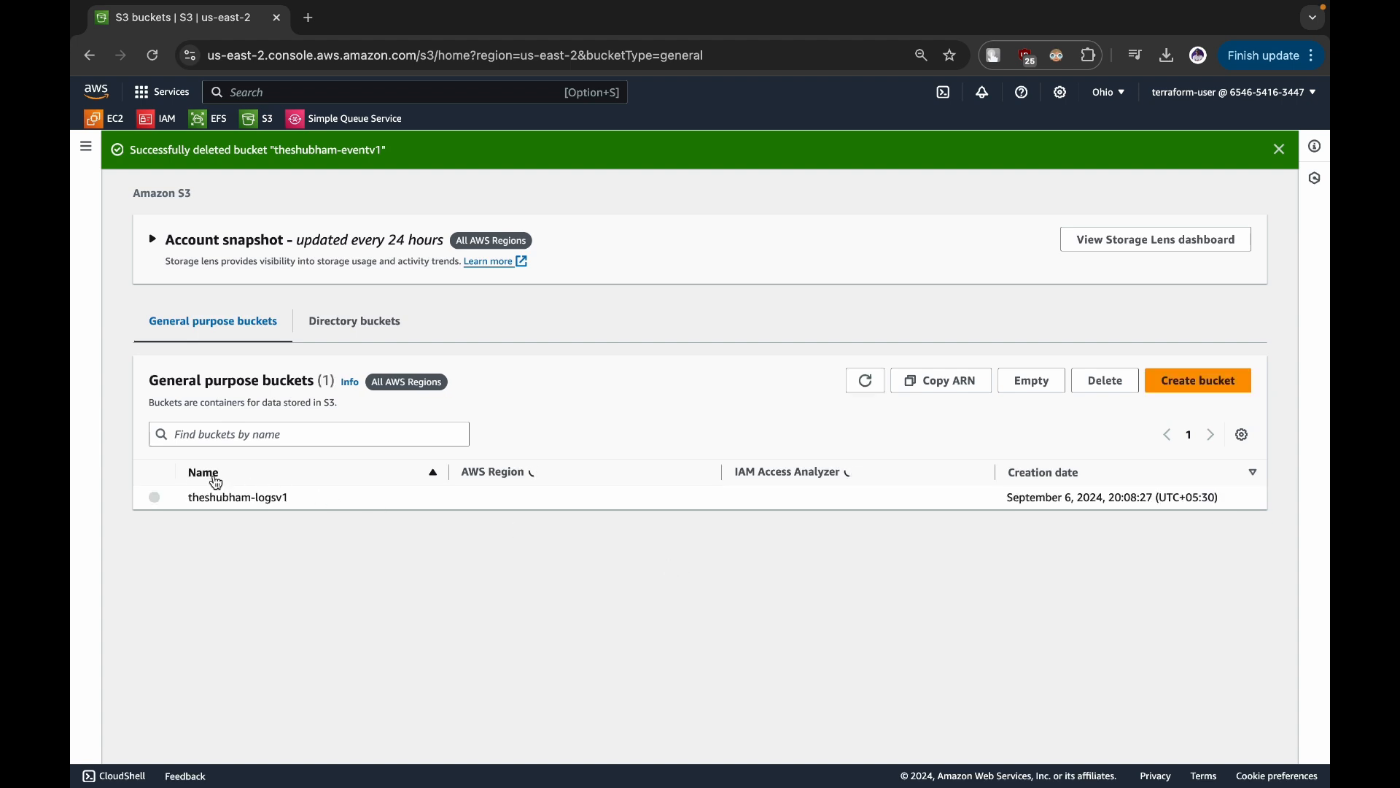
- Empty the logsv1 bucket, confirming with "permanently delete", and exit the status page
click(155, 497)
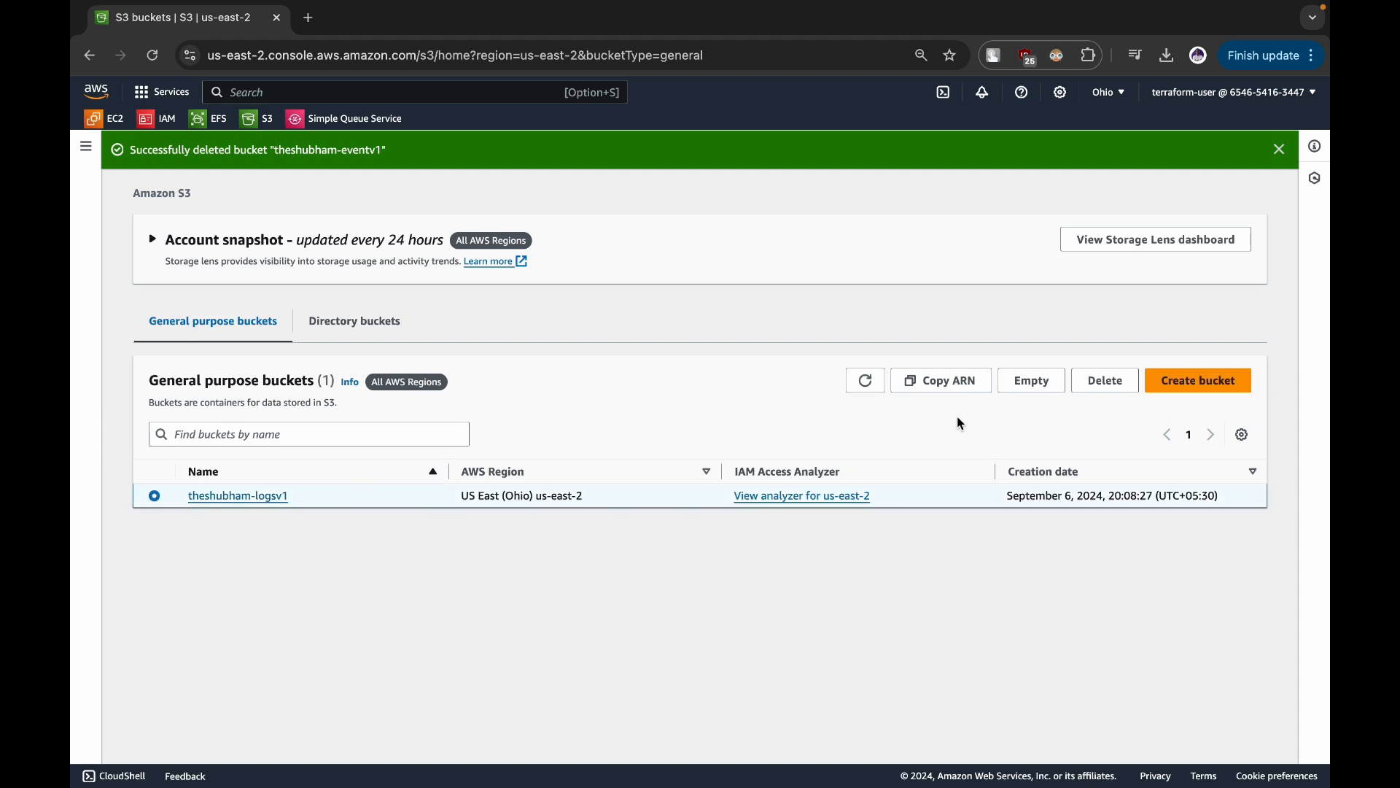
click(1082, 389)
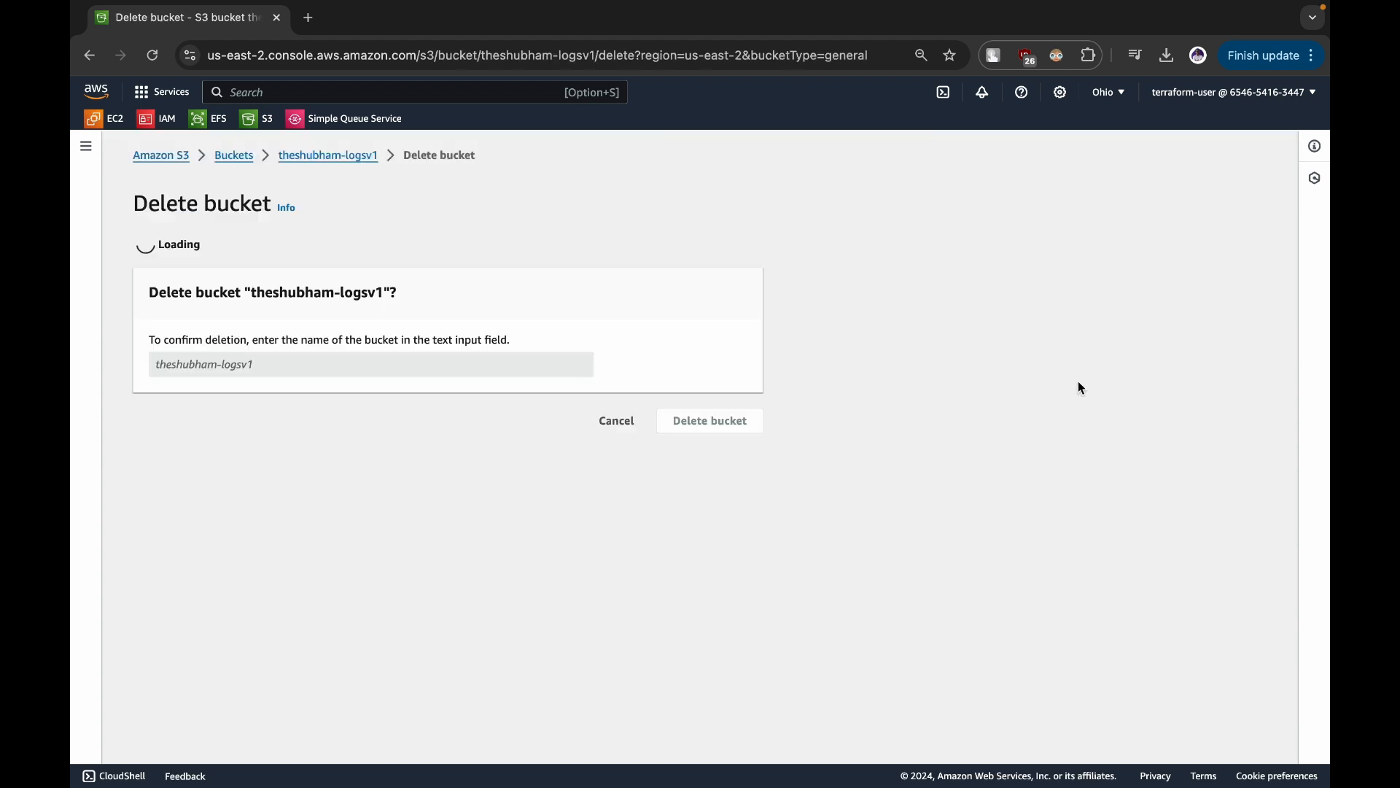
drag(197, 254, 312, 254)
click(731, 257)
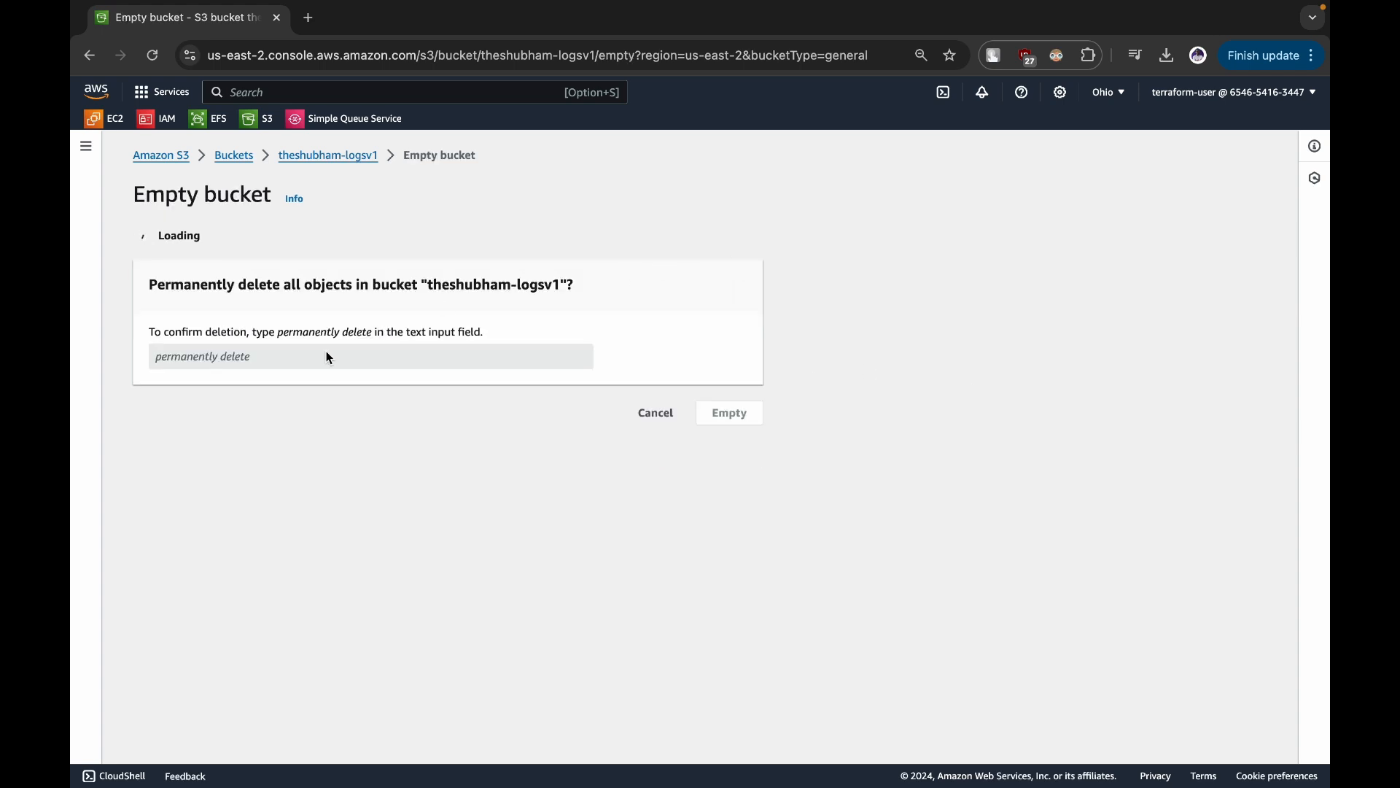
drag(279, 513, 374, 511)
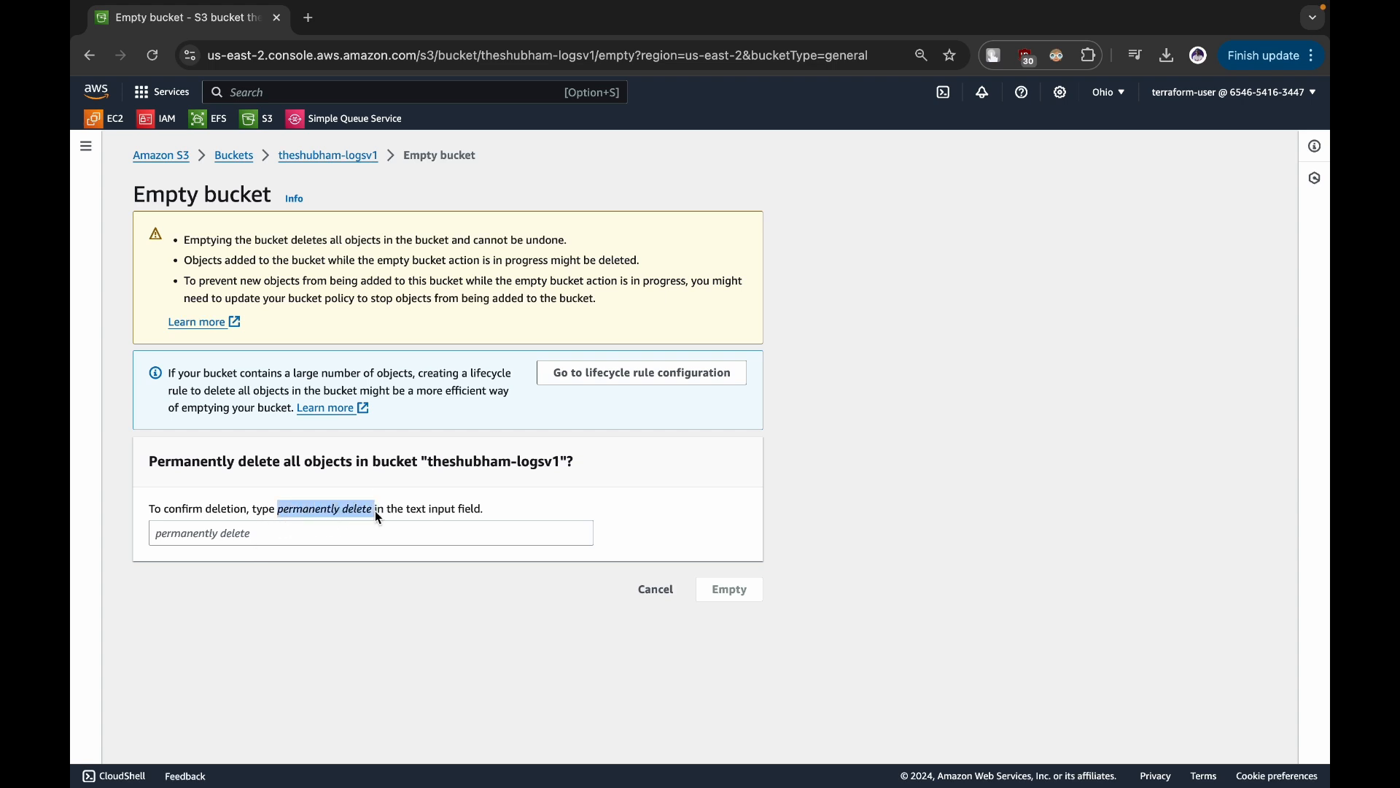
key(super+c)
click(316, 531)
key(super+v)
click(732, 588)
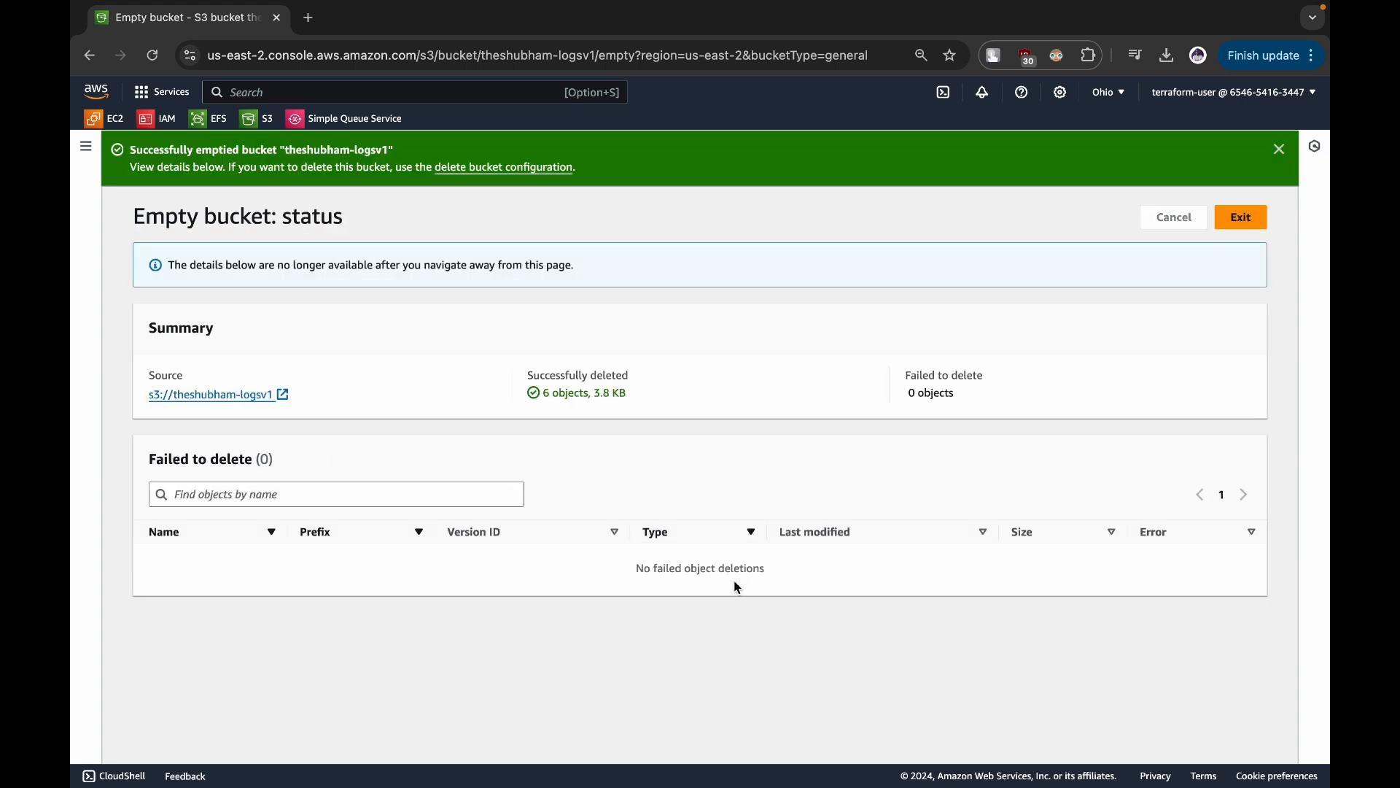
click(1260, 223)
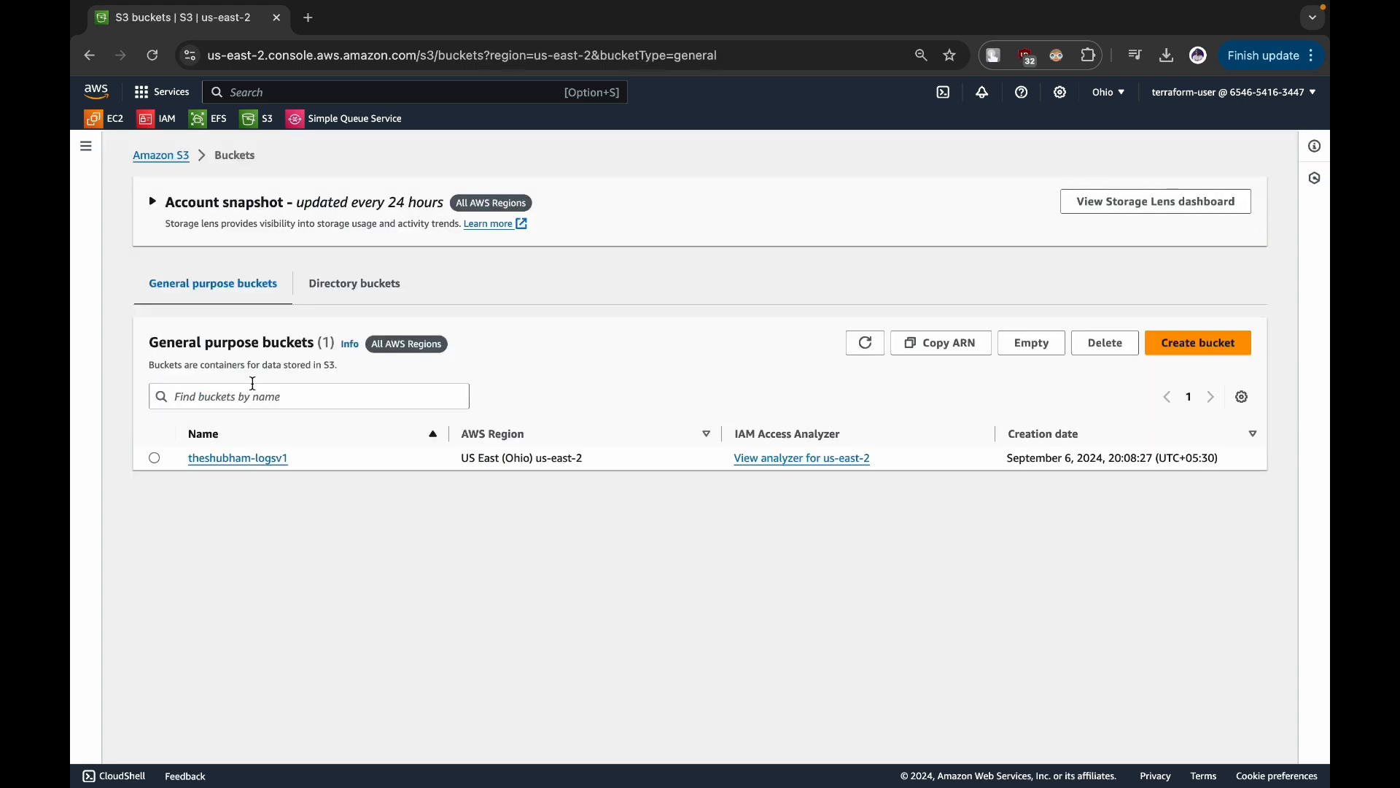
- Delete the emptied logsv1 bucket, entering its full bucket name as confirmation
click(154, 458)
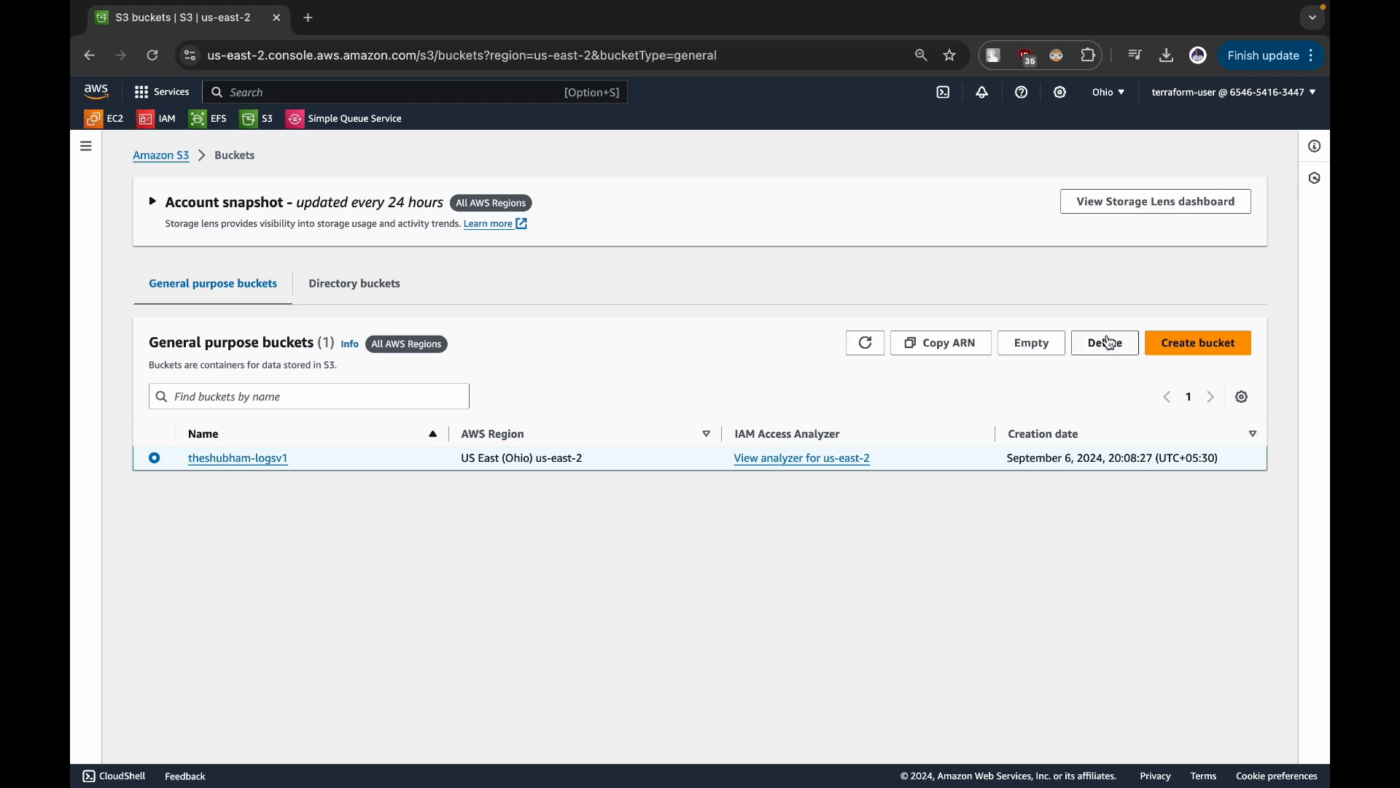
click(1103, 343)
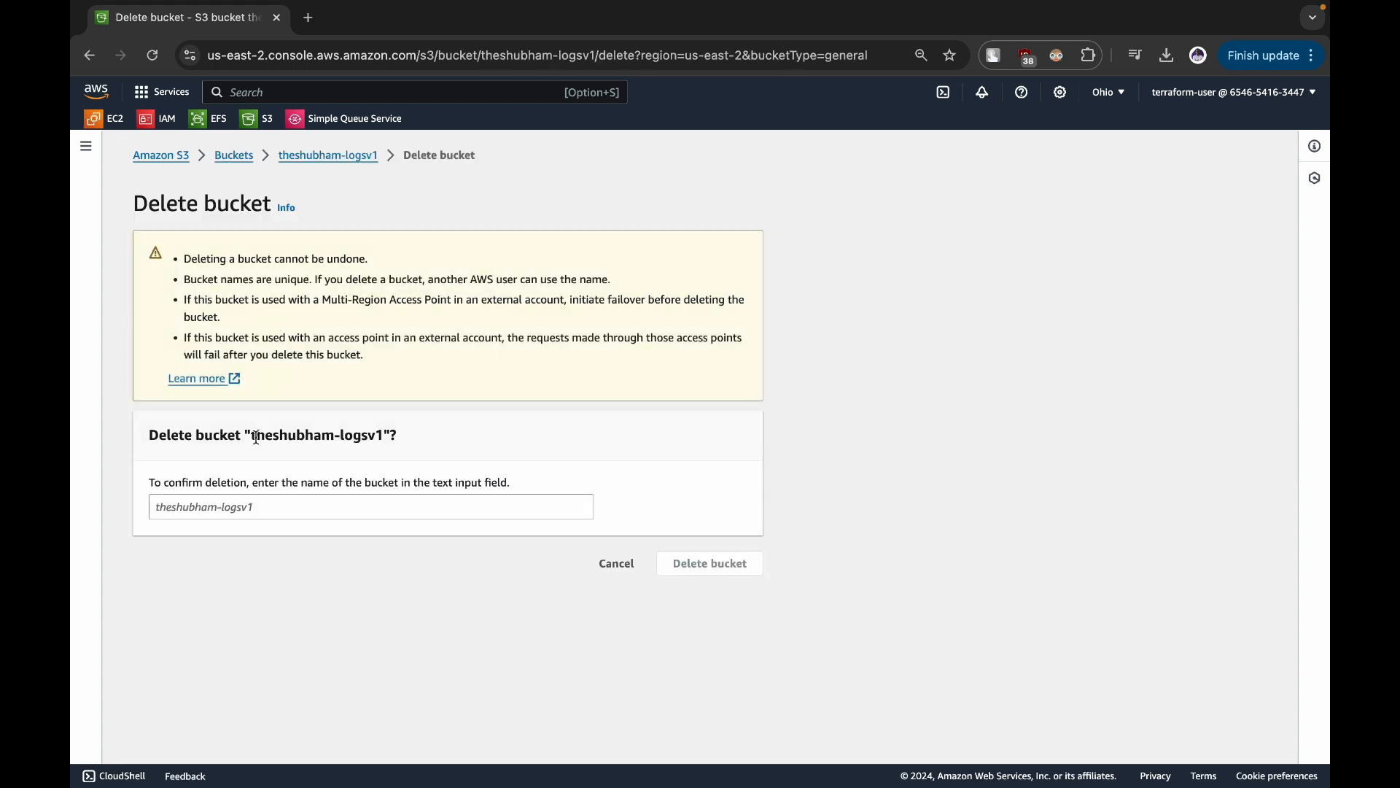
drag(254, 437, 387, 440)
click(280, 508)
key(super+v)
click(694, 576)
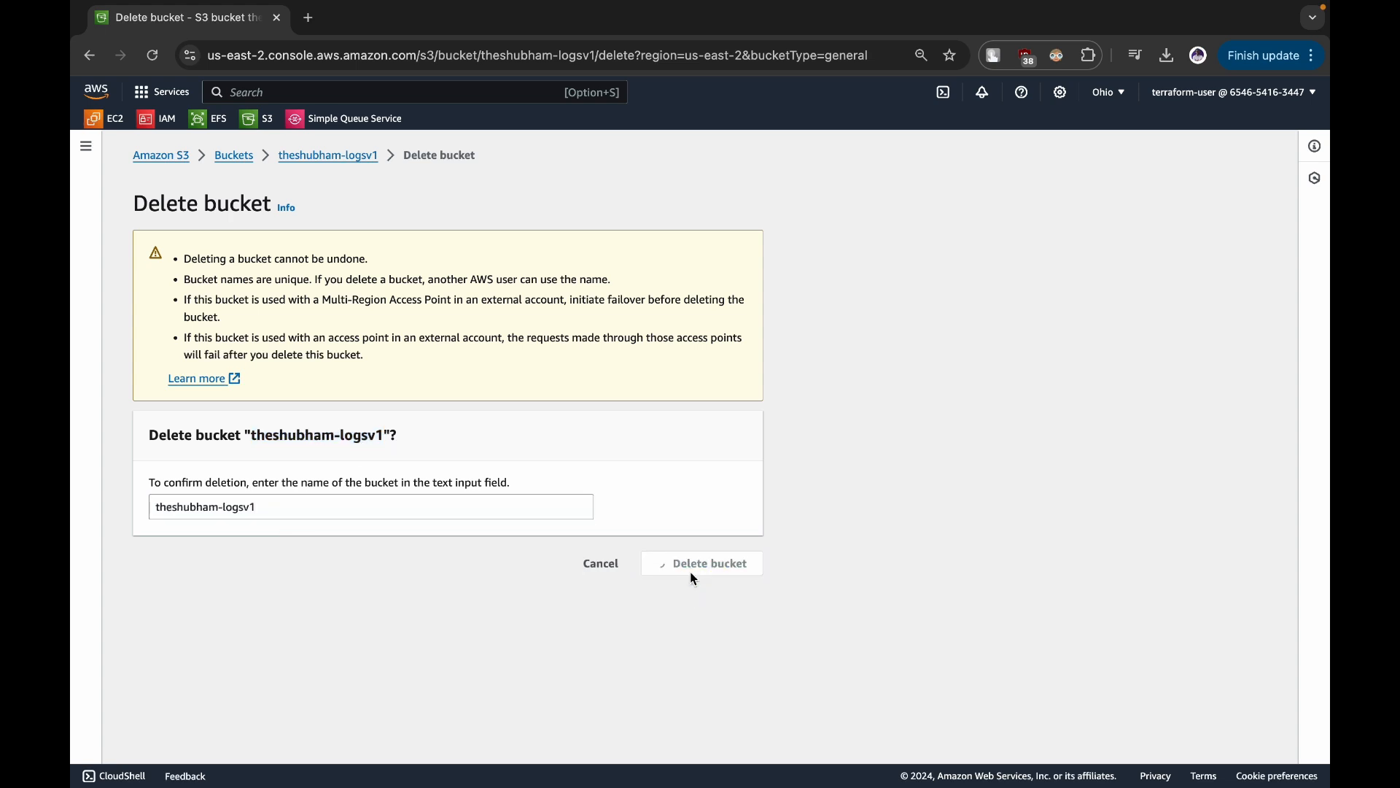